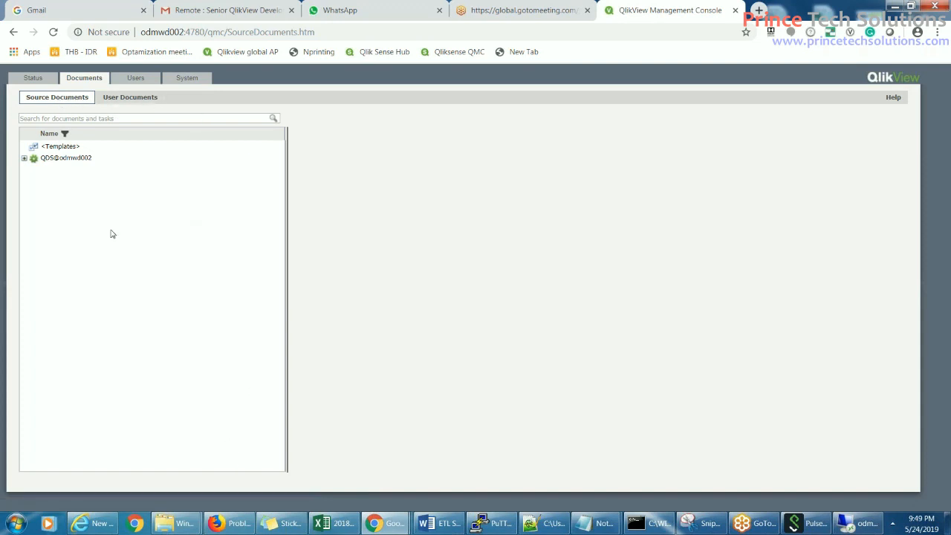
- Expand QDS@odmwd002 > IDR > DRS > Extract and view IDR_DRS_Extract.qvw's existing reload task
key(super)
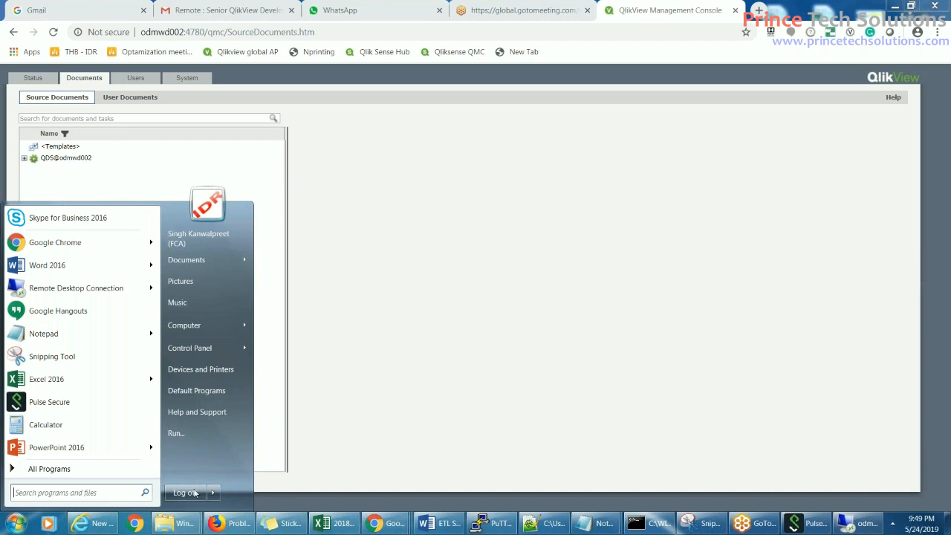
click(7, 149)
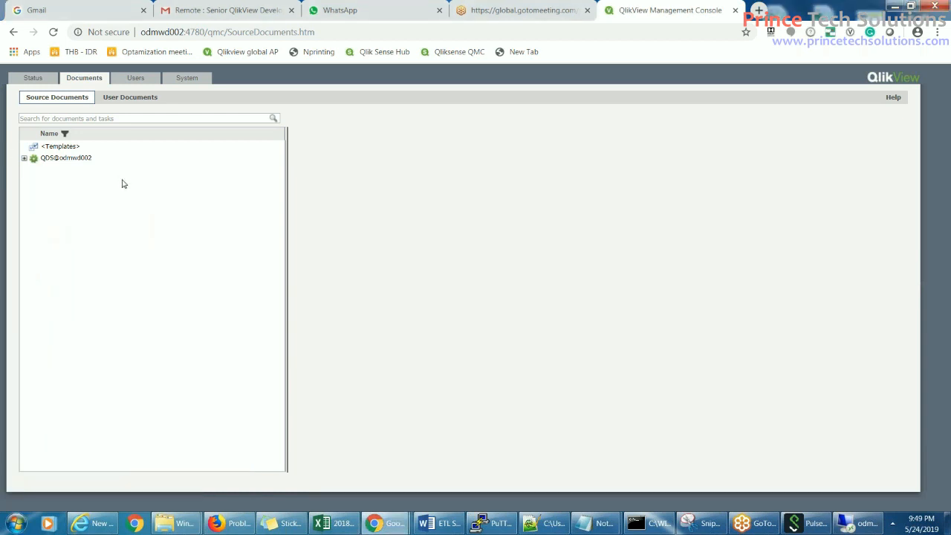
click(25, 159)
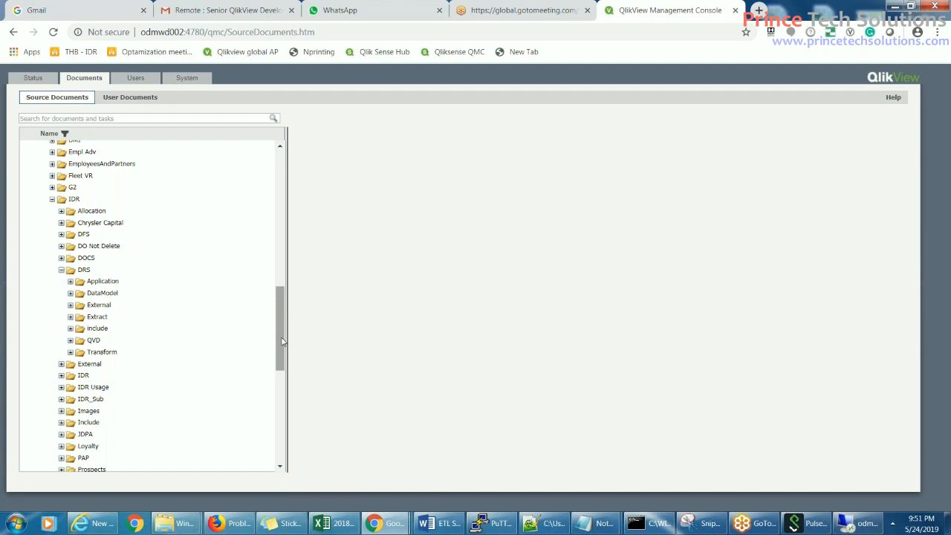
click(70, 316)
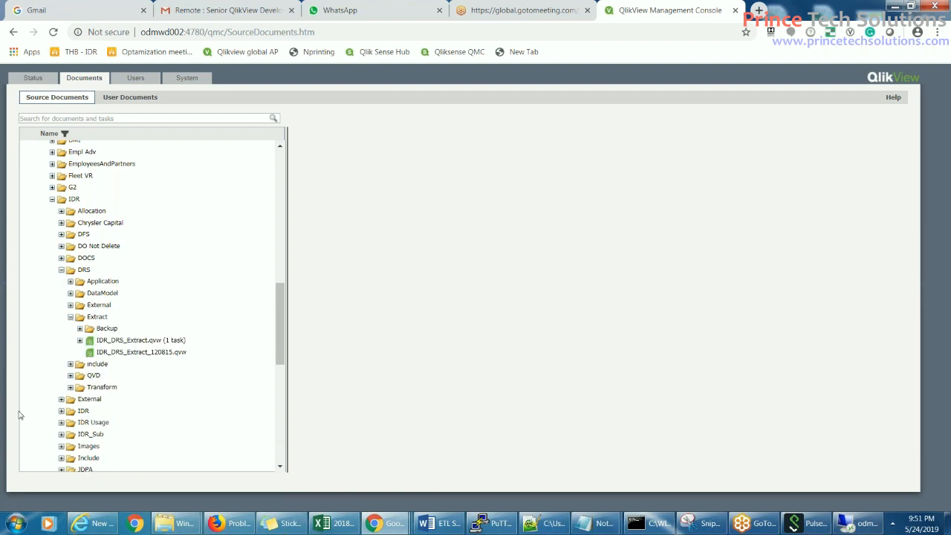
click(117, 341)
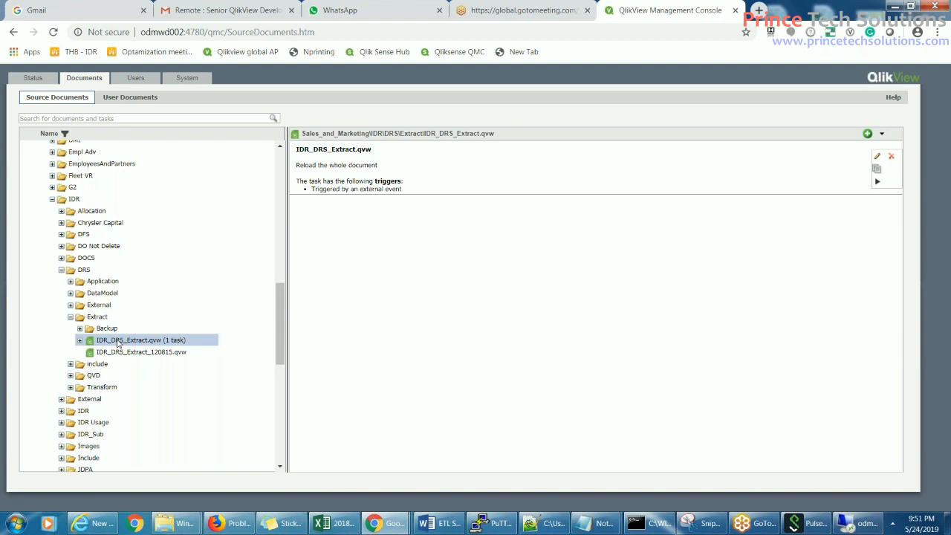
- Reload the console page and scroll the document tree back to IDR > DRS > Extract
right_click(578, 223)
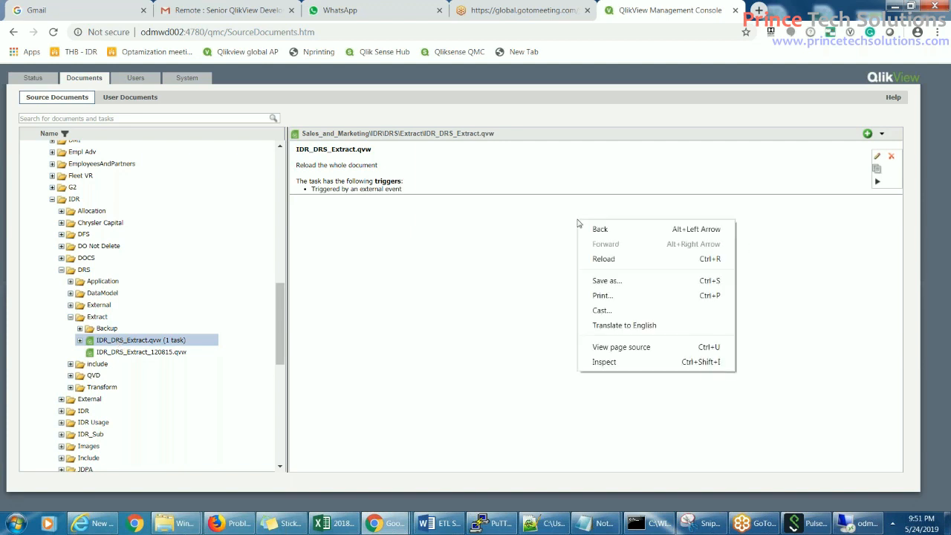
click(603, 259)
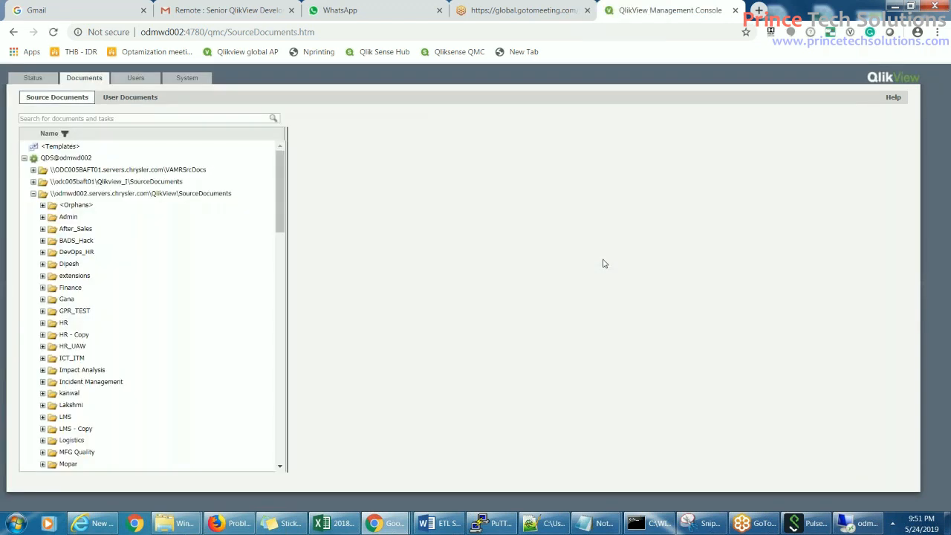
drag(280, 216, 282, 345)
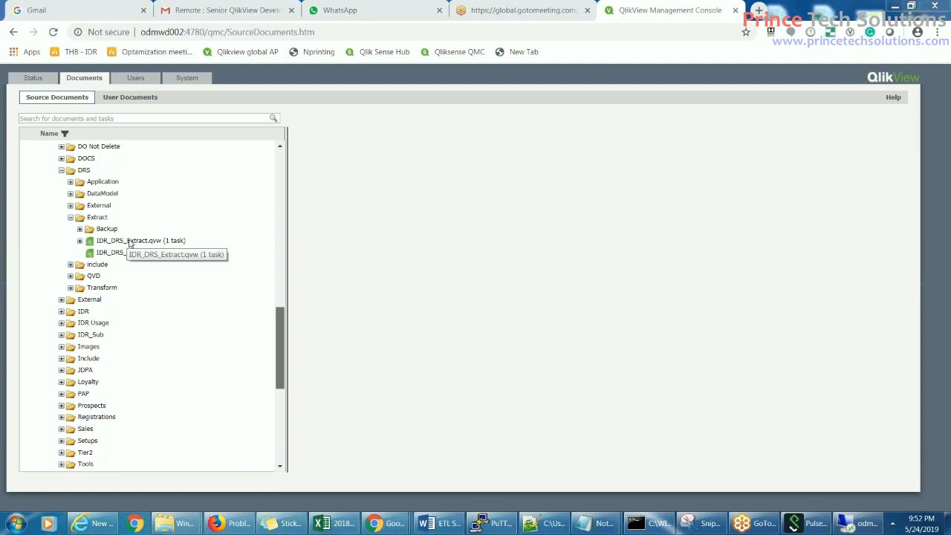
drag(280, 344, 280, 346)
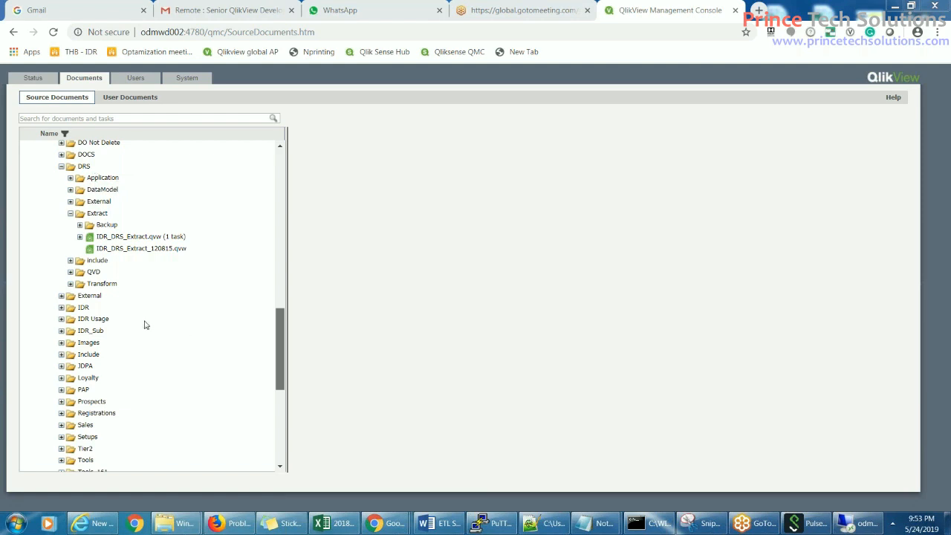
- Add a new task to IDR_DRS_Extract.qvw, ready to enter its Task Name
click(126, 236)
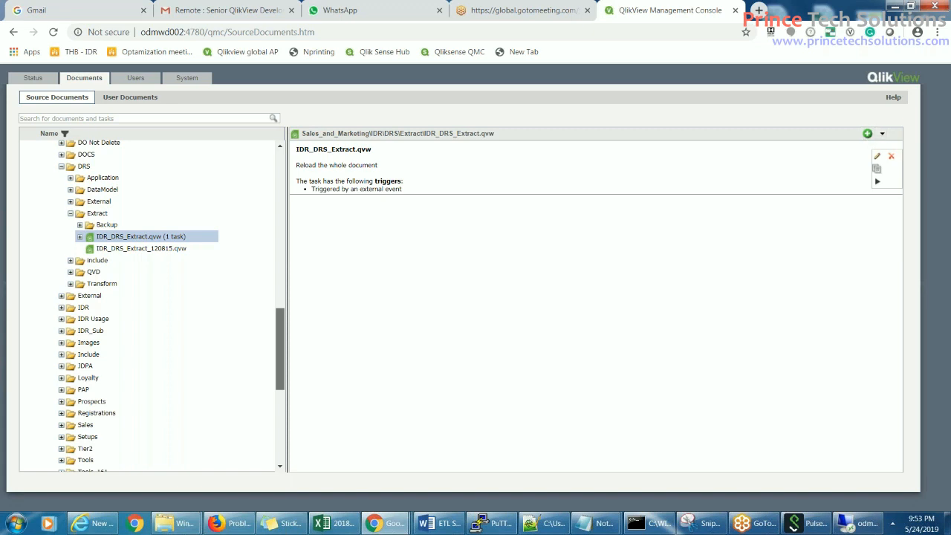
click(868, 135)
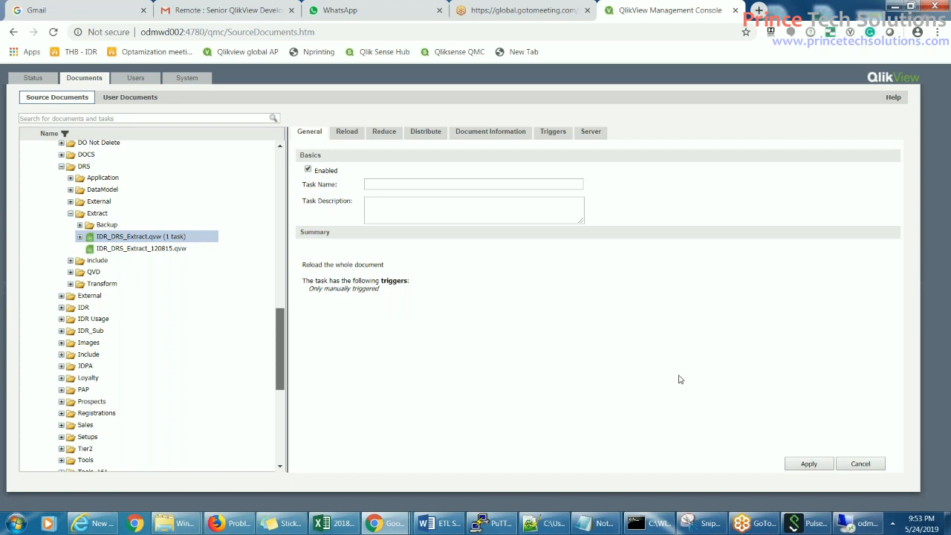
click(392, 183)
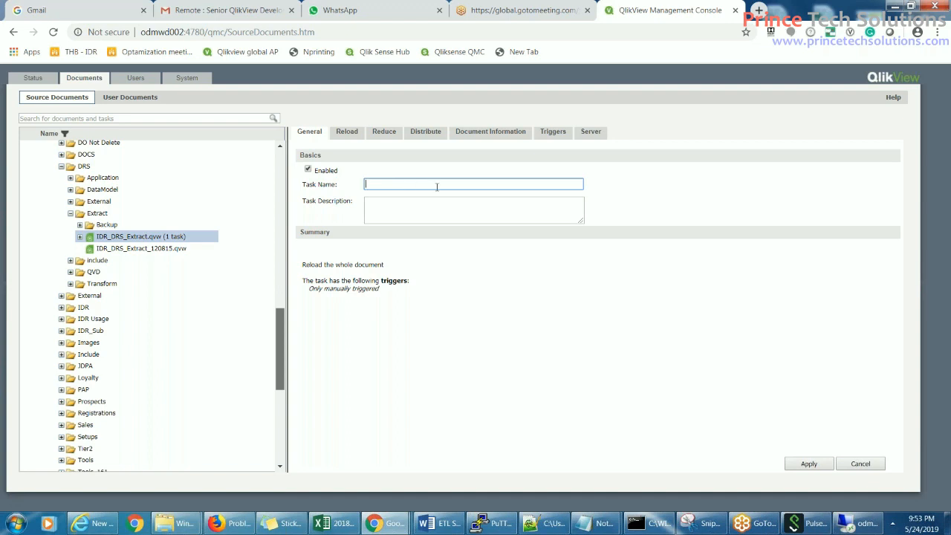
- Name the task 'Reload DRS Extract', fixing the 'Exract' typo, and leave the description empty
text(Reload)
text(DRS Extract)
click(402, 185)
text(t)
click(492, 205)
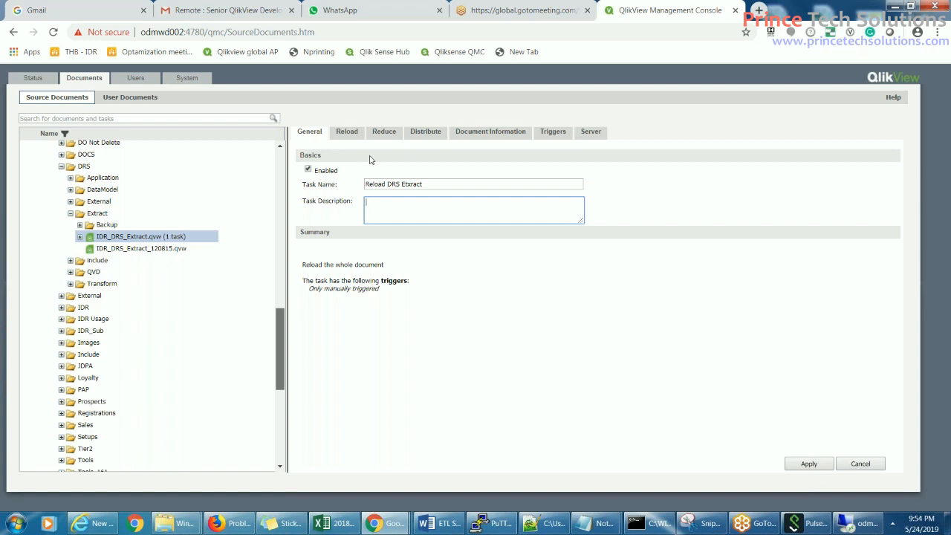
click(348, 133)
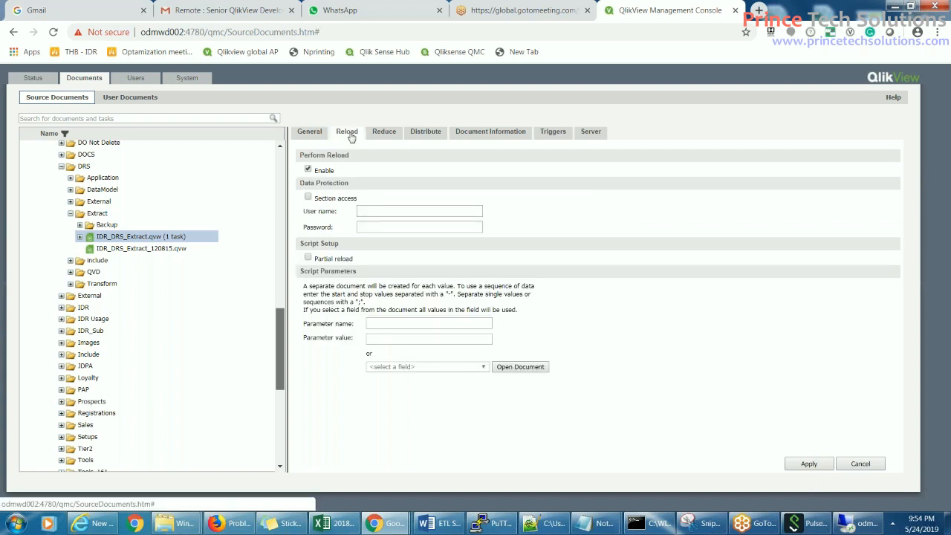
click(309, 131)
click(347, 132)
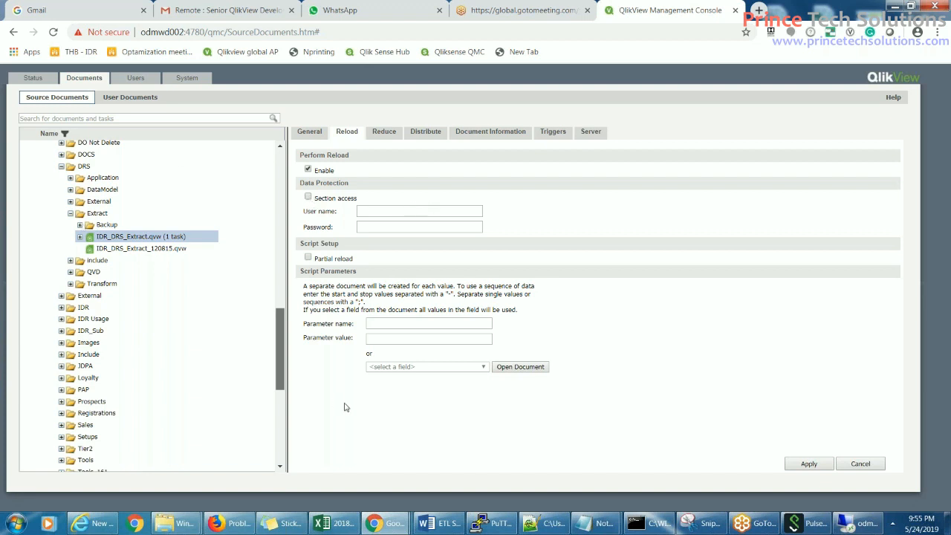
- Leave the section access user name and password blank and uncheck Section access
scroll(284, 245, up, 4)
scroll(285, 236, up, 3)
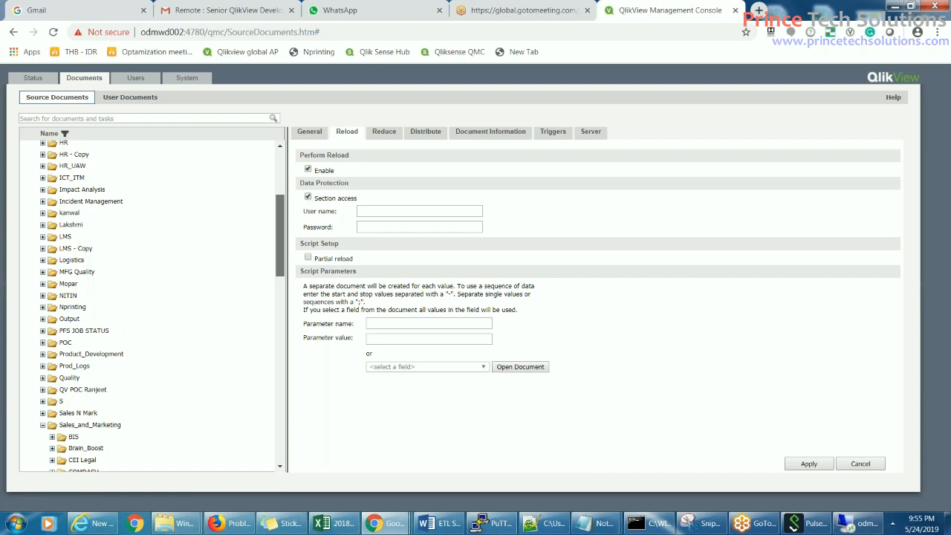
click(379, 212)
click(373, 228)
click(369, 212)
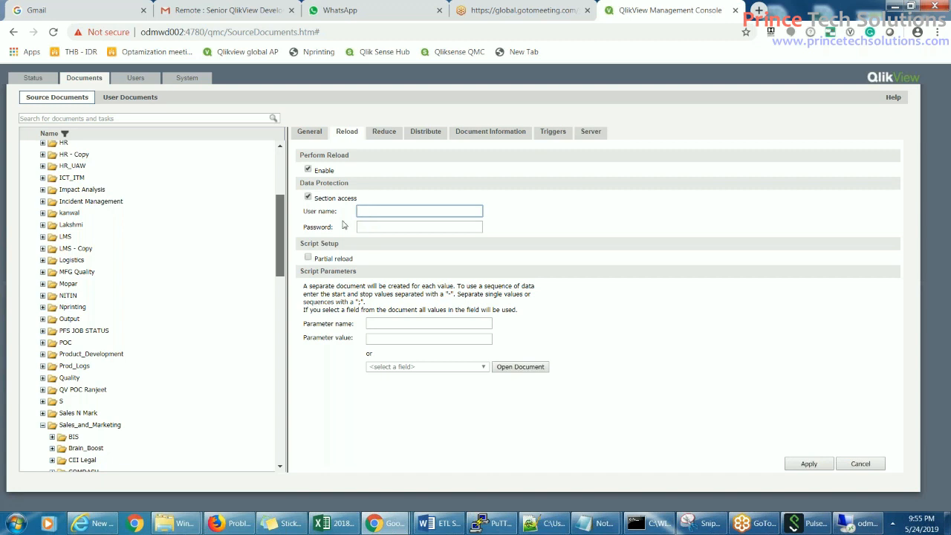
click(308, 197)
click(432, 223)
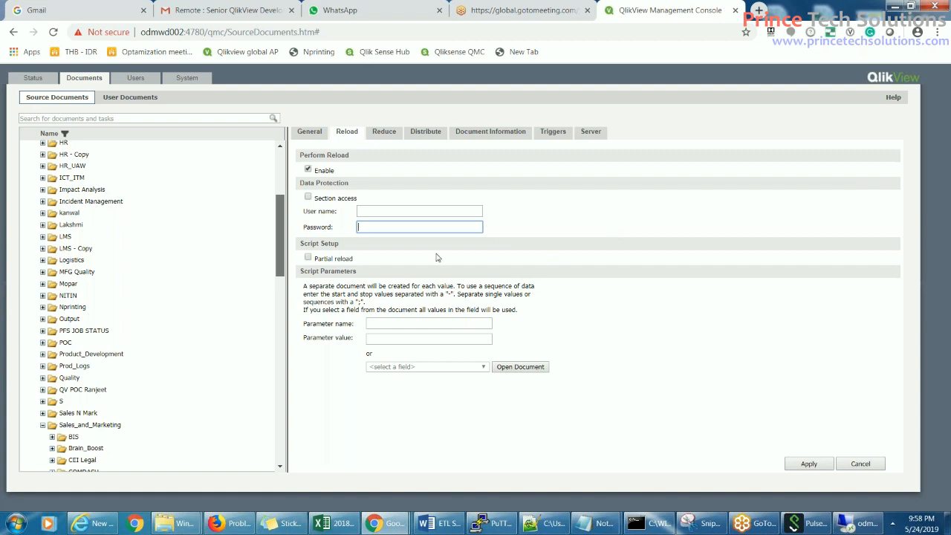
click(384, 132)
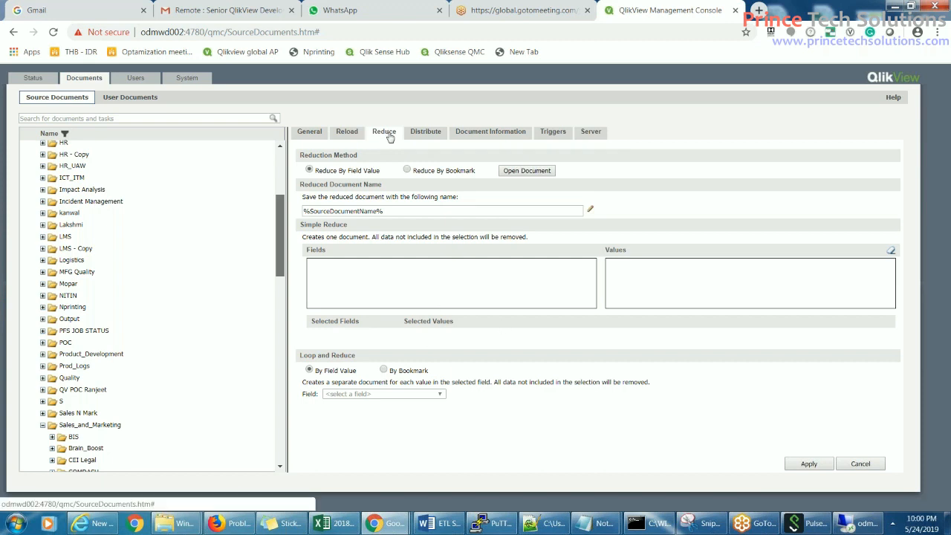
- Show the Distribute settings, with no QlikView Server, e-mail or folder recipients configured
click(434, 135)
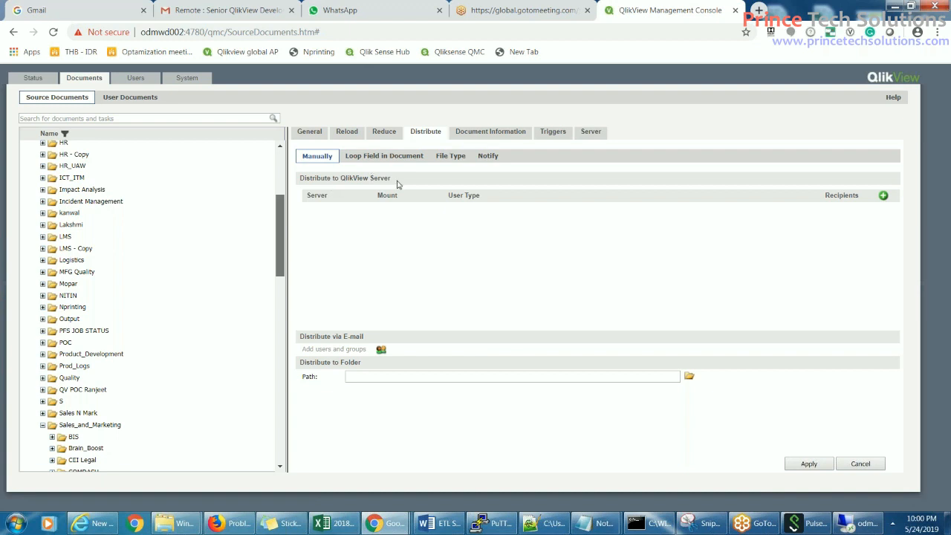
- Show the Document Information settings, with category Default and no description or attributes
drag(280, 229, 296, 333)
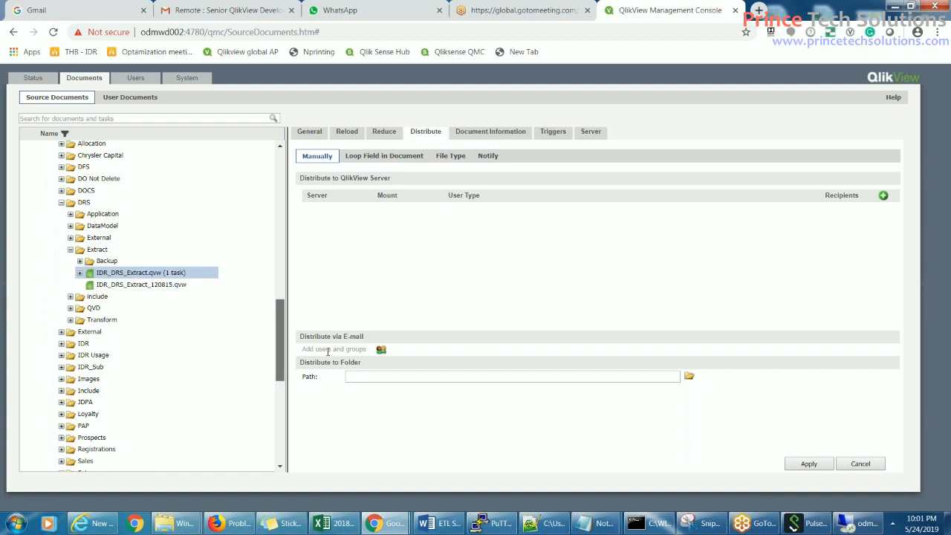
drag(280, 334, 280, 278)
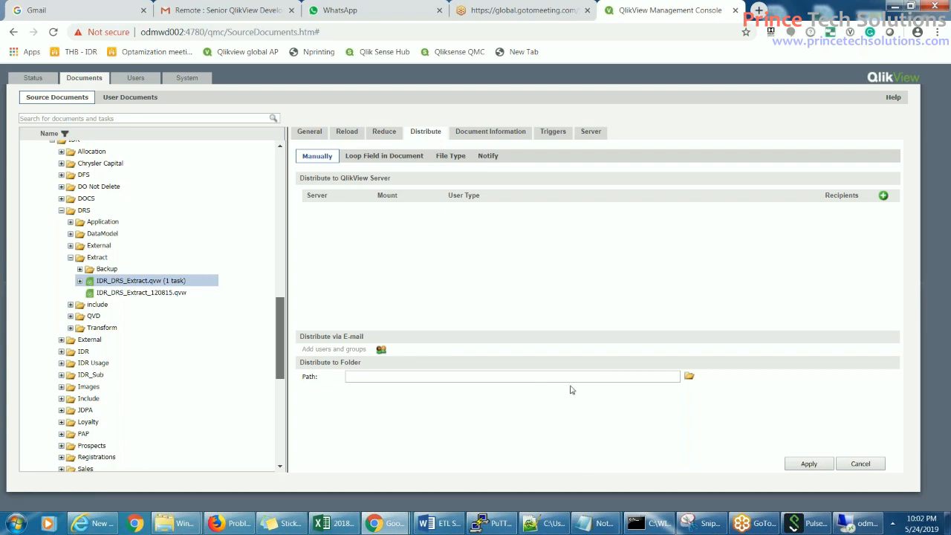
scroll(182, 228, down, 4)
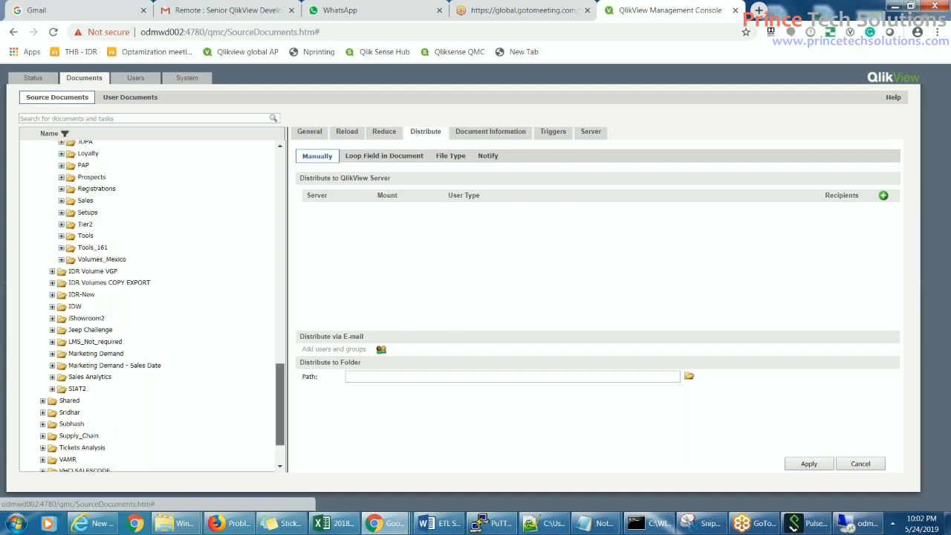
click(492, 134)
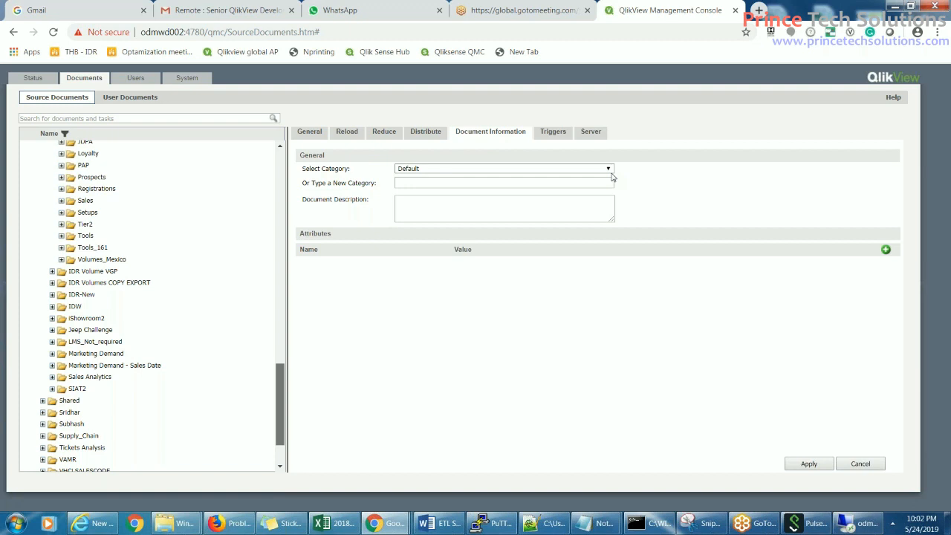
- Leave New Category and Description empty, keeping category Default, and go to Triggers
click(457, 184)
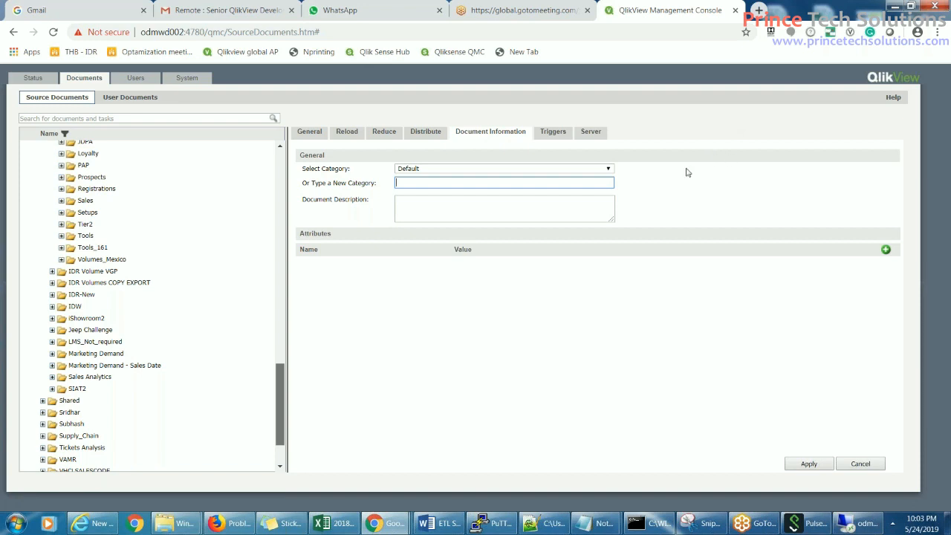
click(417, 205)
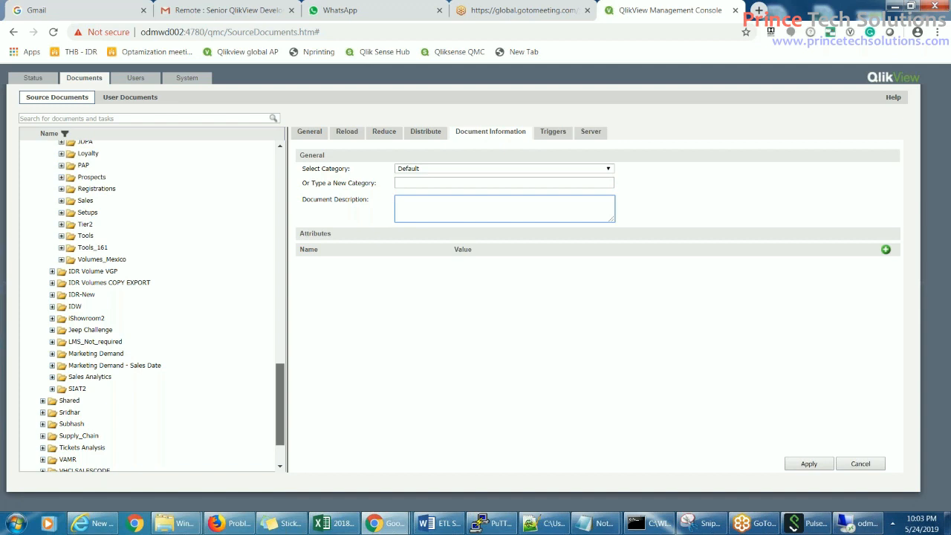
click(547, 135)
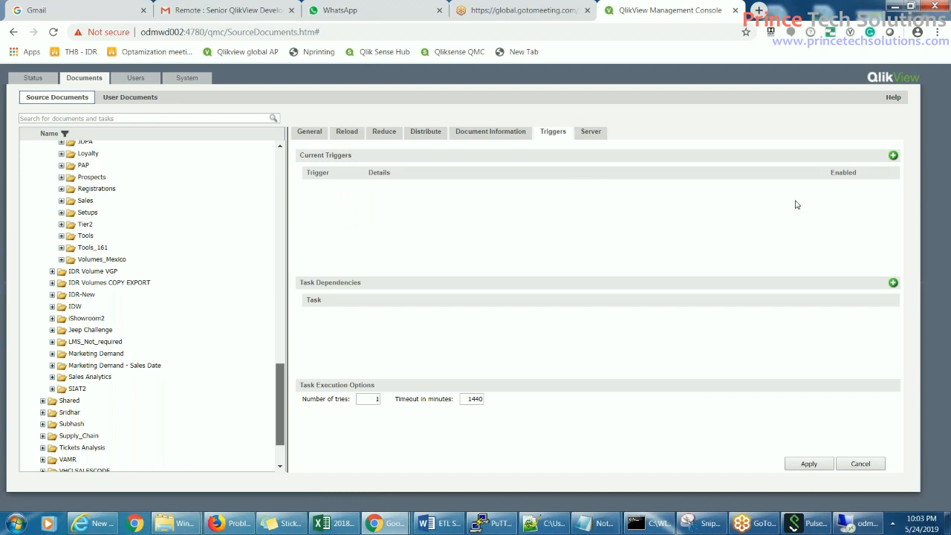
- Add a new 'On a schedule' trigger under Current Triggers set to Daily
click(893, 156)
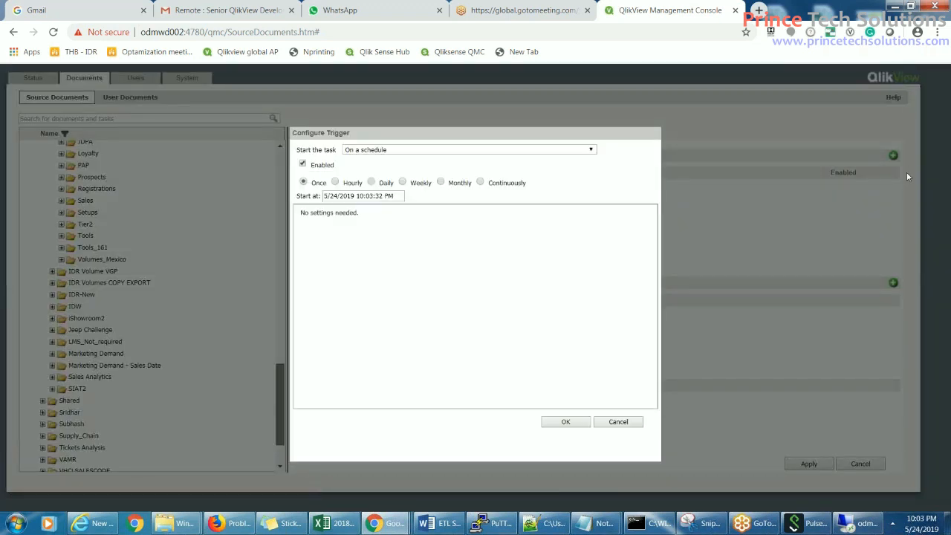
click(589, 150)
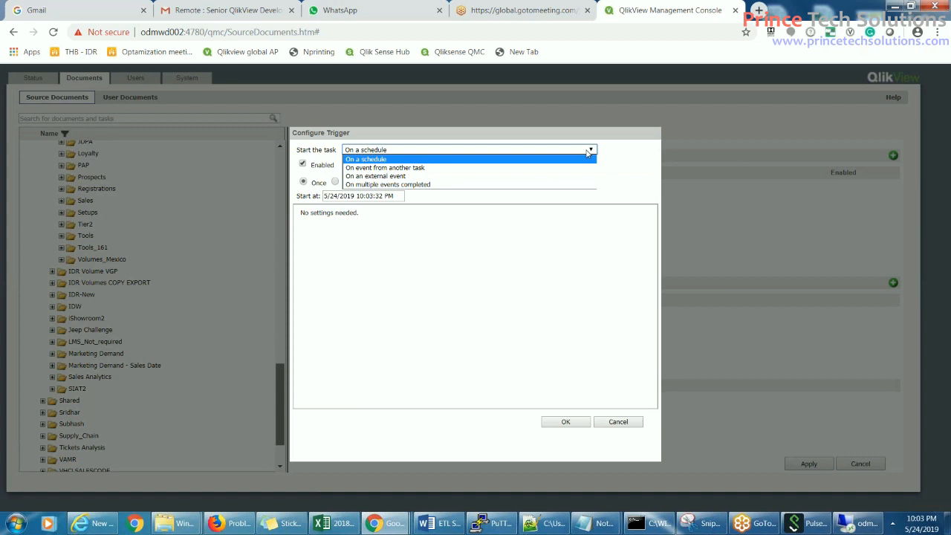
click(628, 152)
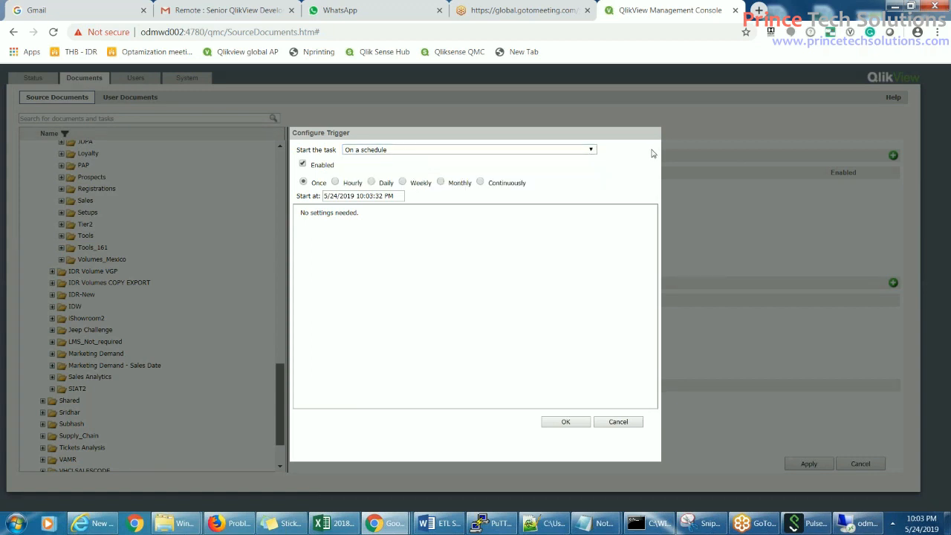
click(371, 182)
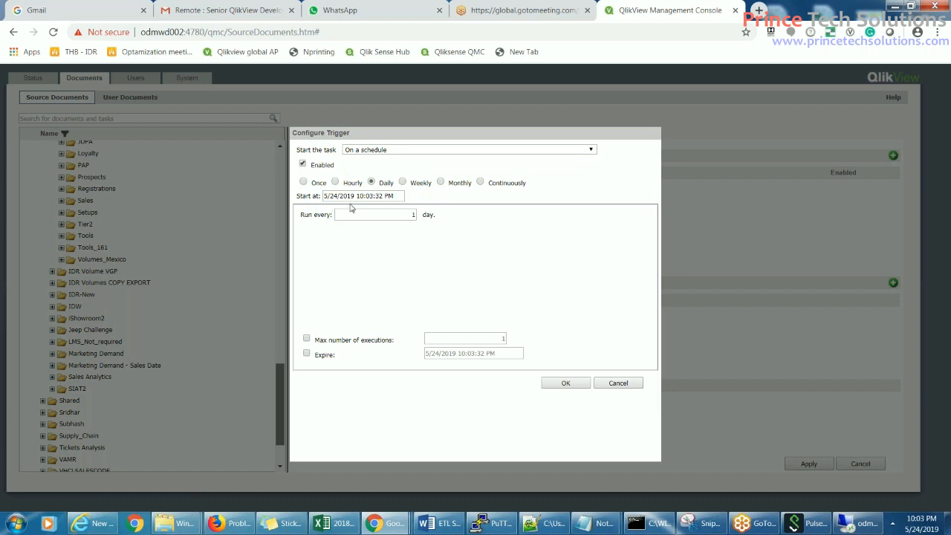
- Set the trigger start to 5/24/2019 10:10:00 PM, repeating every 1 day
click(373, 196)
key(BackSpace)
key(BackSpace)
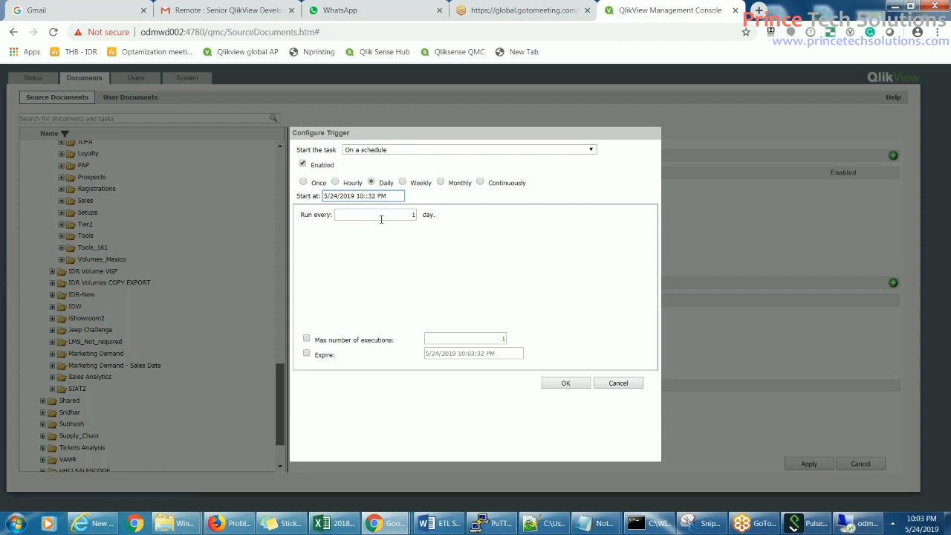
text(1)
text(5)
key(BackSpace)
text(0)
key(BackSpace)
key(BackSpace)
text(0)
click(413, 215)
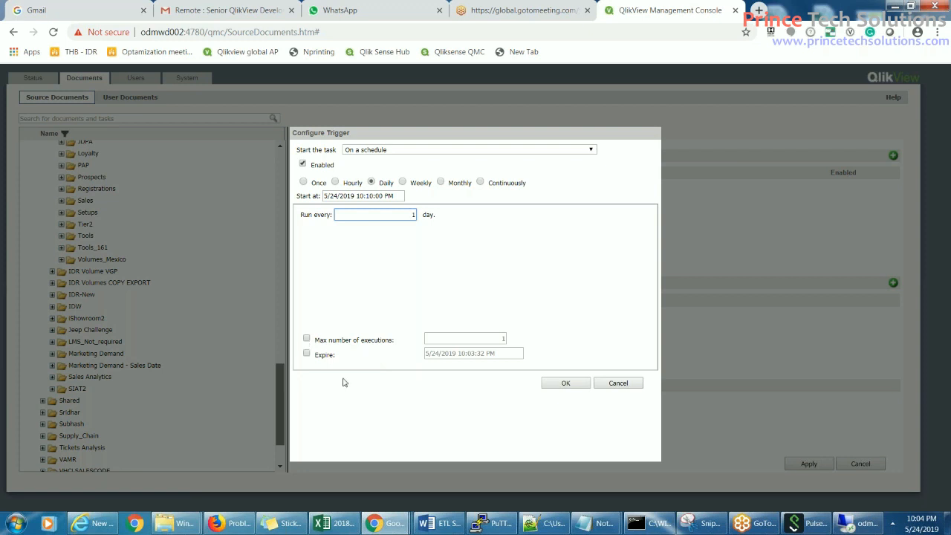
- Make the daily trigger expire 5/25/2019 10:10:00 PM and add it to Current Triggers
click(307, 354)
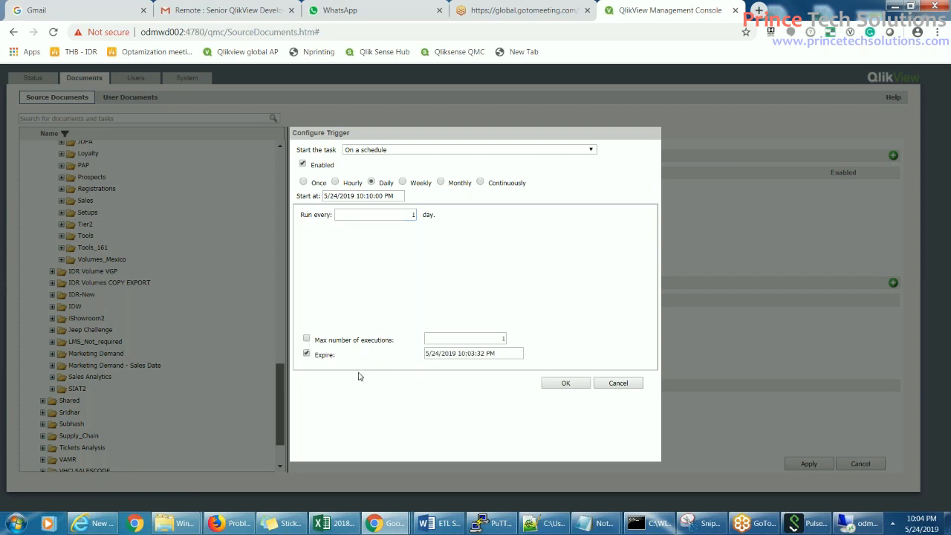
click(439, 353)
key(BackSpace)
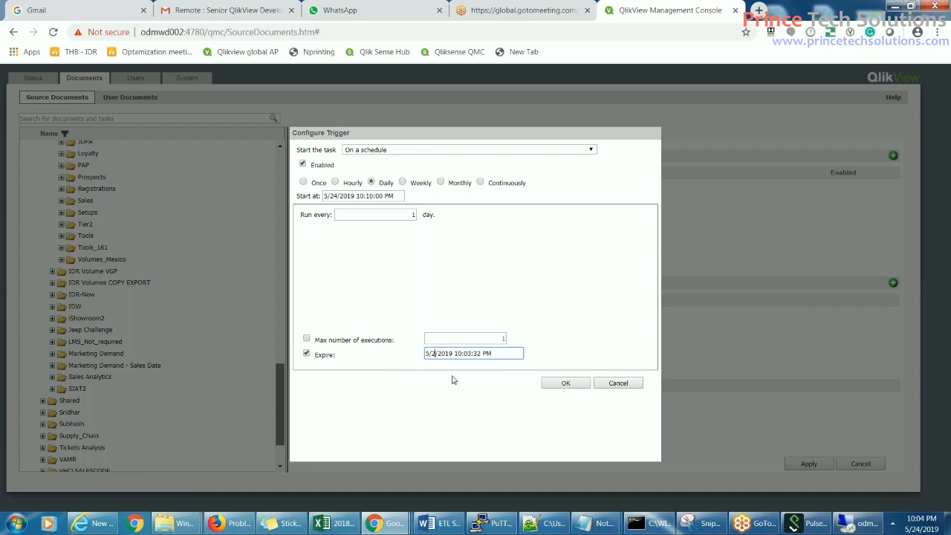
text(5)
click(474, 353)
key(BackSpace)
key(BackSpace)
text(10)
key(Right)
key(Right)
key(Right)
key(BackSpace)
key(BackSpace)
key(BackSpace)
text(:00)
click(565, 383)
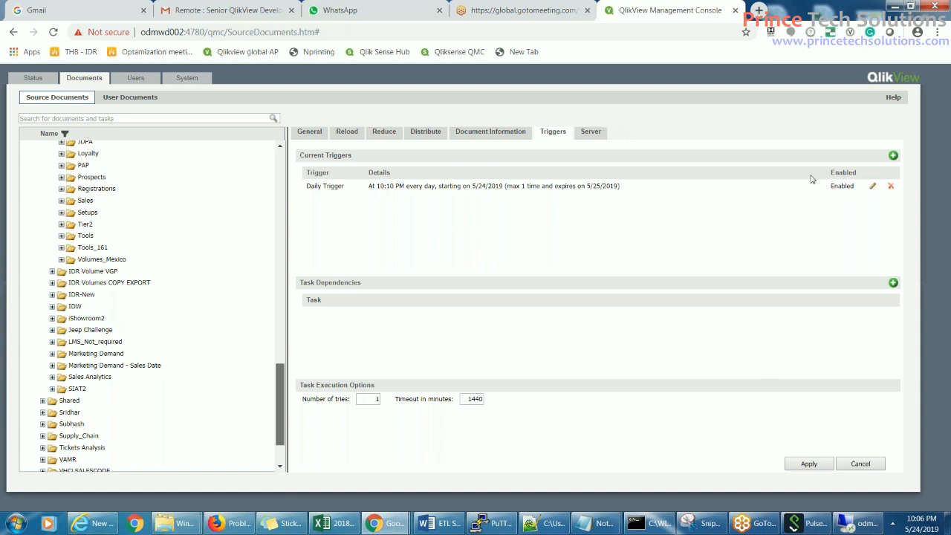
- Edit the daily trigger to remove its expiry date, keeping max executions at 1
click(872, 185)
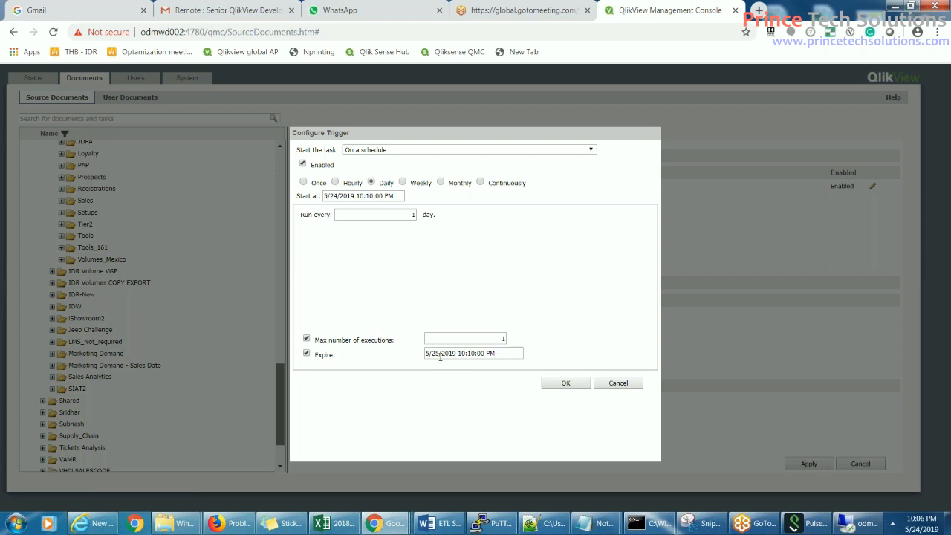
click(307, 355)
click(488, 335)
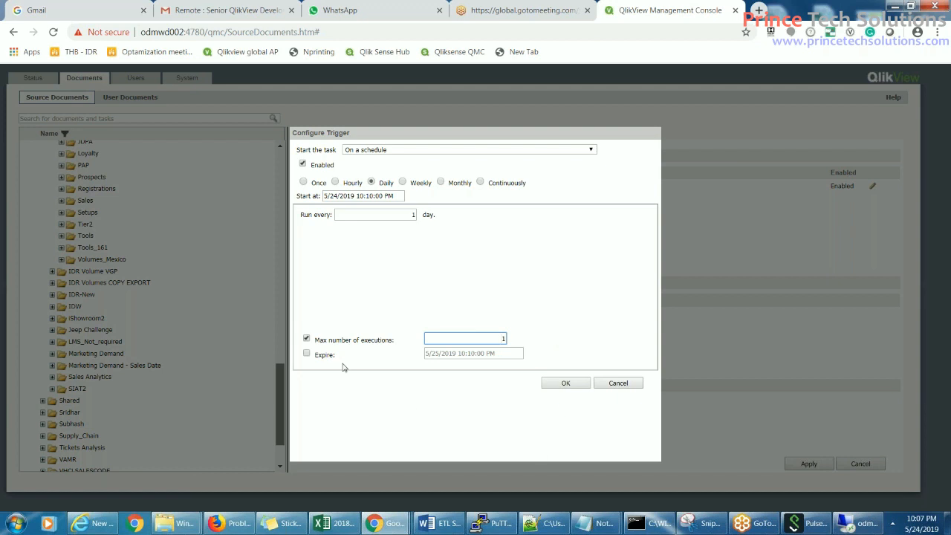
click(306, 338)
click(306, 339)
click(498, 339)
click(564, 383)
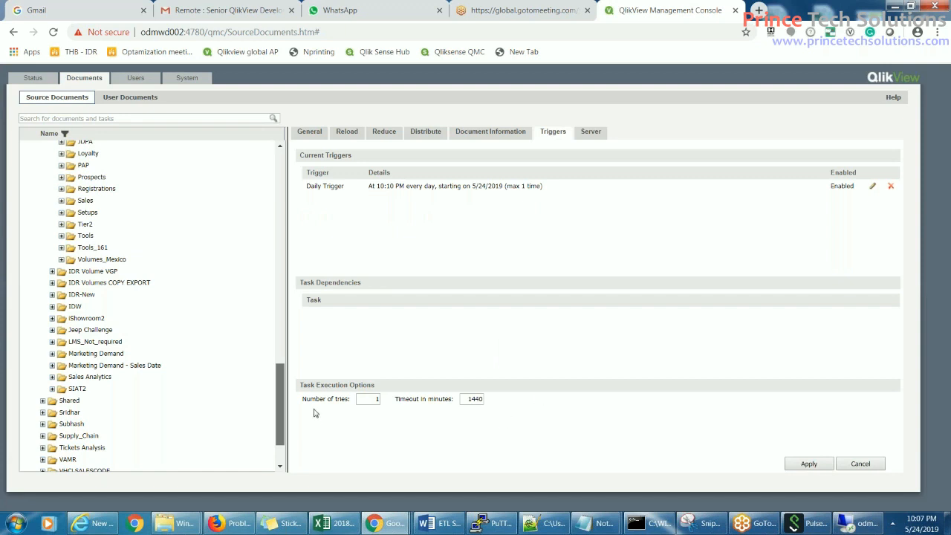
- Set retry attempts to 3 and the timeout to 120, then bring up the Server settings
click(363, 399)
key(BackSpace)
text(3)
double_click(470, 399)
text(5000)
key(BackSpace)
key(BackSpace)
key(BackSpace)
key(BackSpace)
key(BackSpace)
key(BackSpace)
text(120)
click(588, 135)
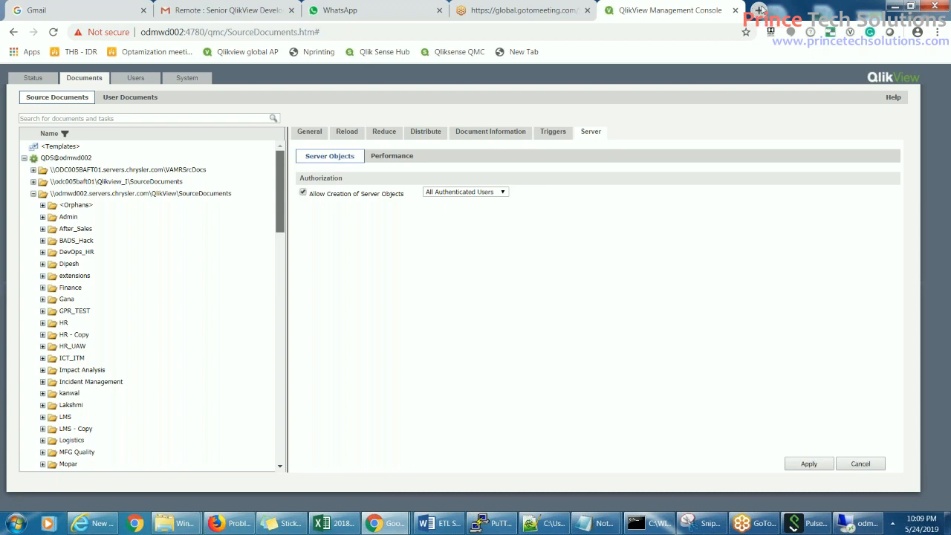
- Open QlikView AccessPoint in a new browser tab
click(759, 10)
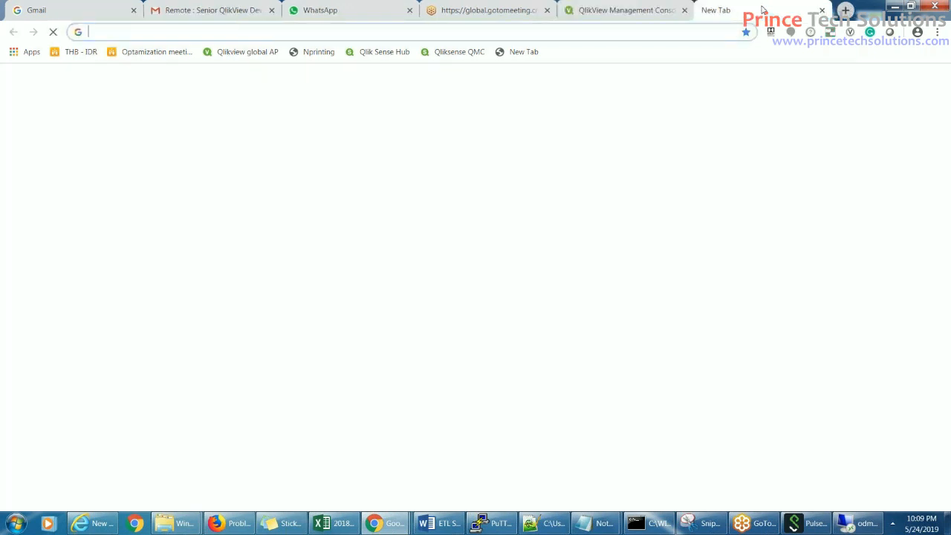
text(q)
key(Return)
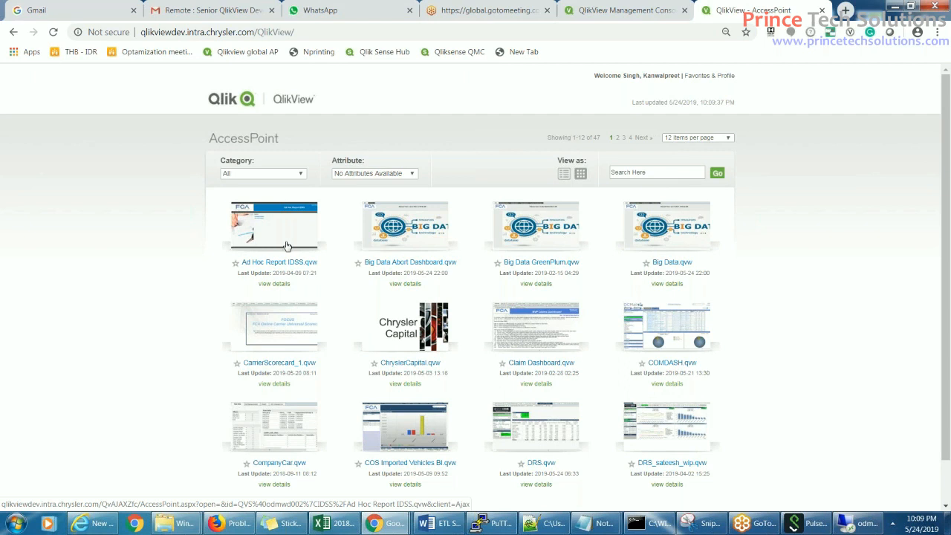
- Search AccessPoint for 'drs' and open DRS.qvw's details and full browser version
click(650, 171)
text(drs)
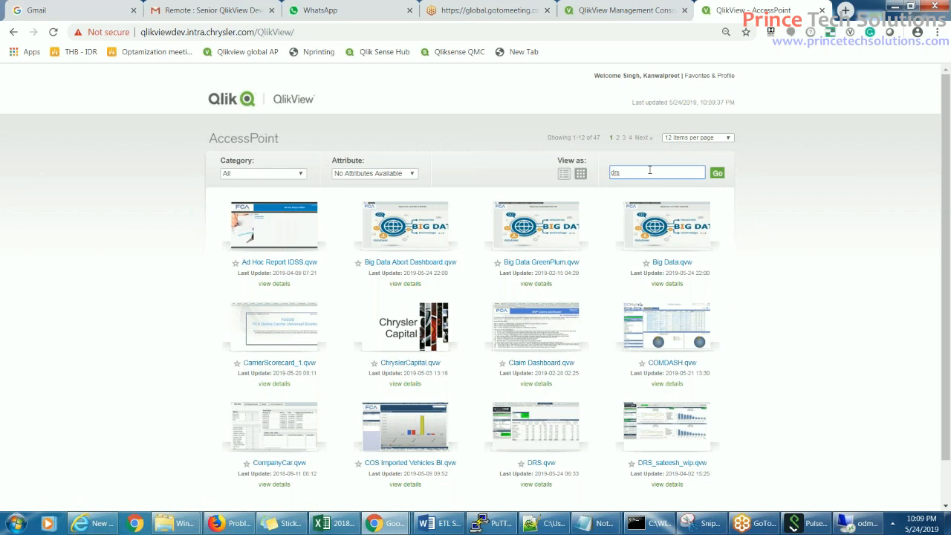
key(Return)
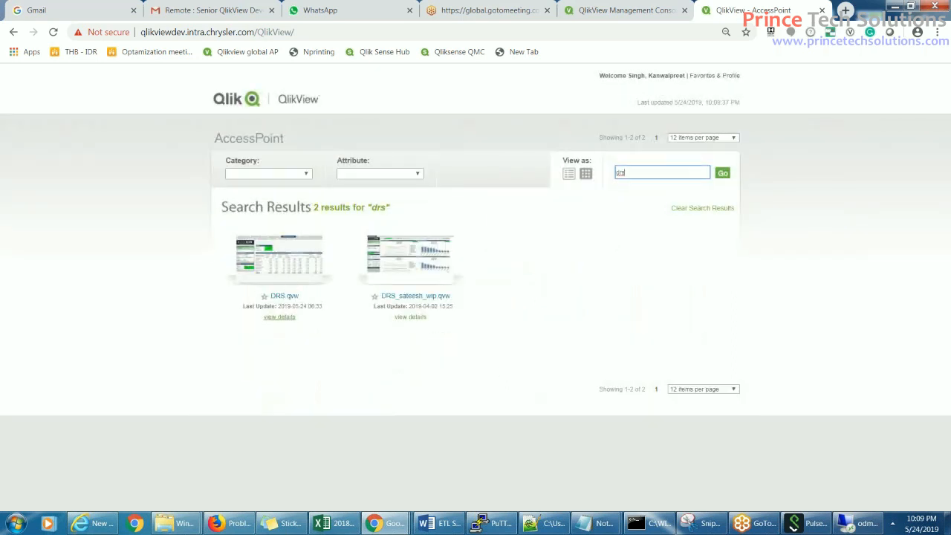
click(286, 317)
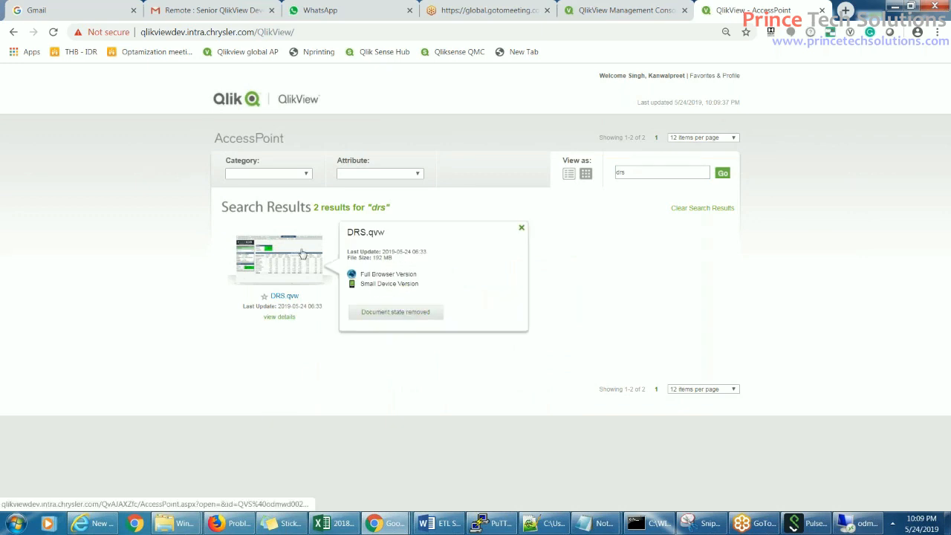
click(380, 313)
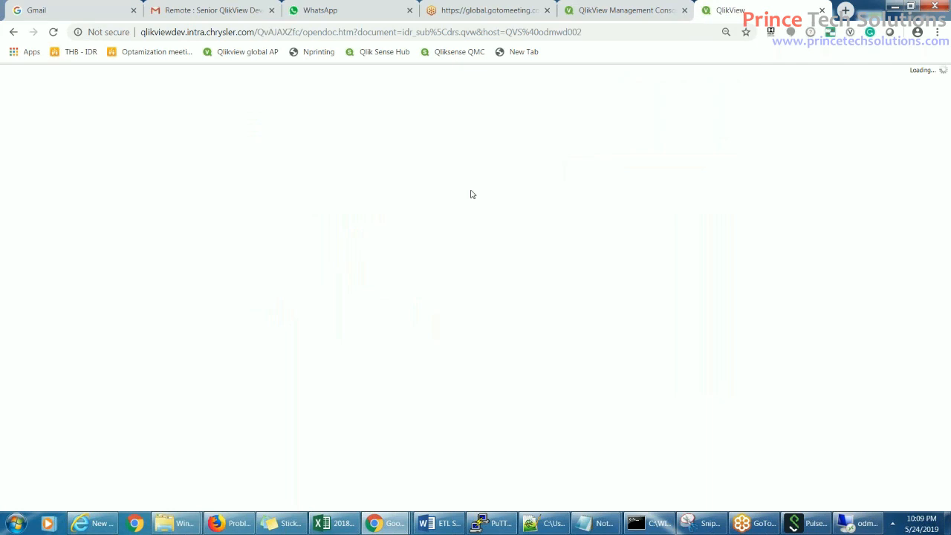
- Back in the console, view the Document Information settings, leaving the category as Default
click(630, 10)
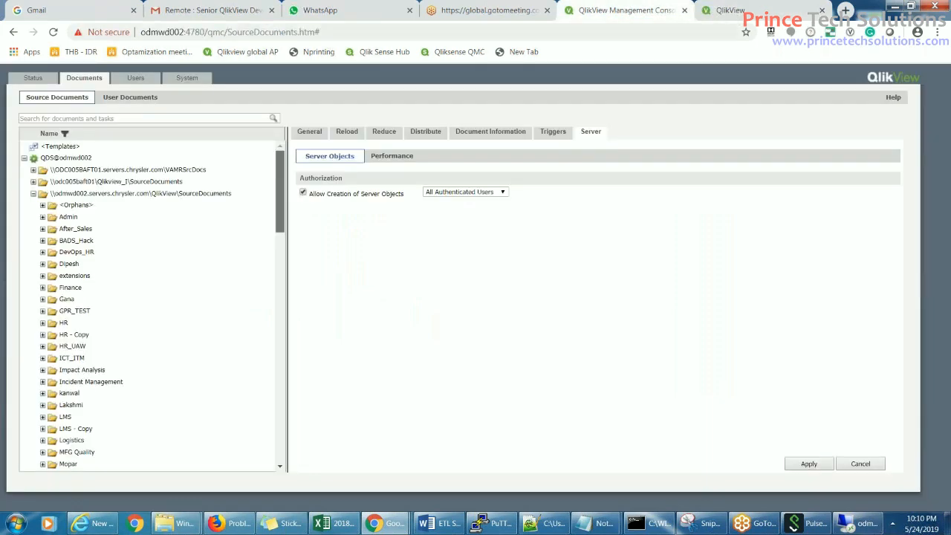
click(482, 134)
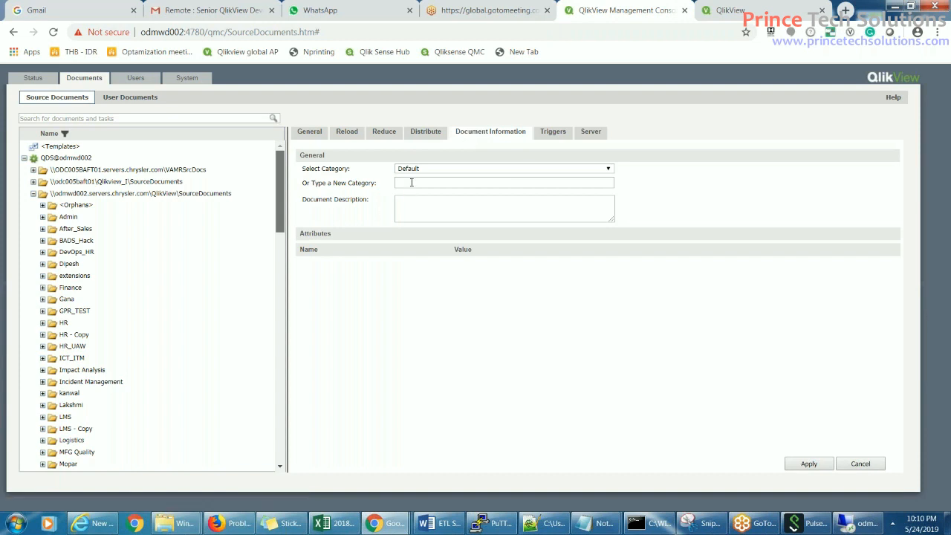
click(609, 169)
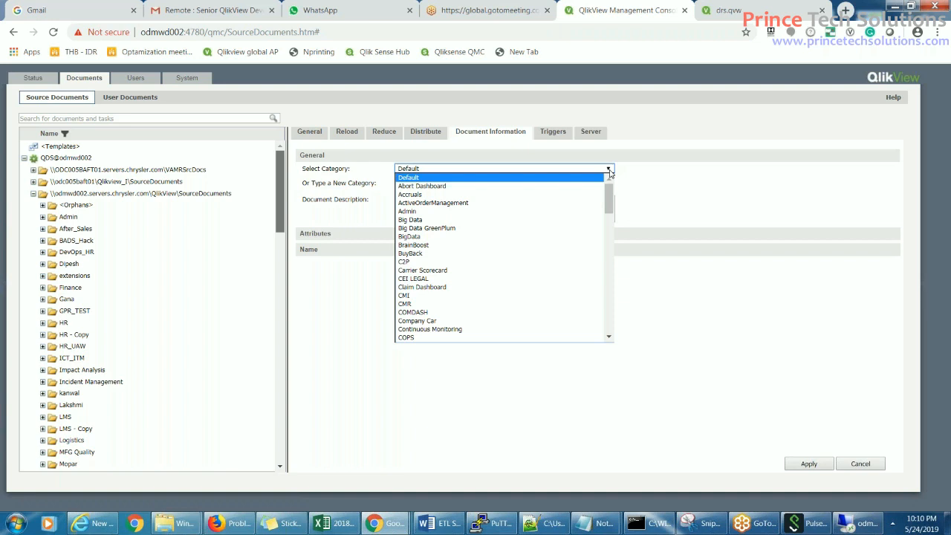
click(699, 201)
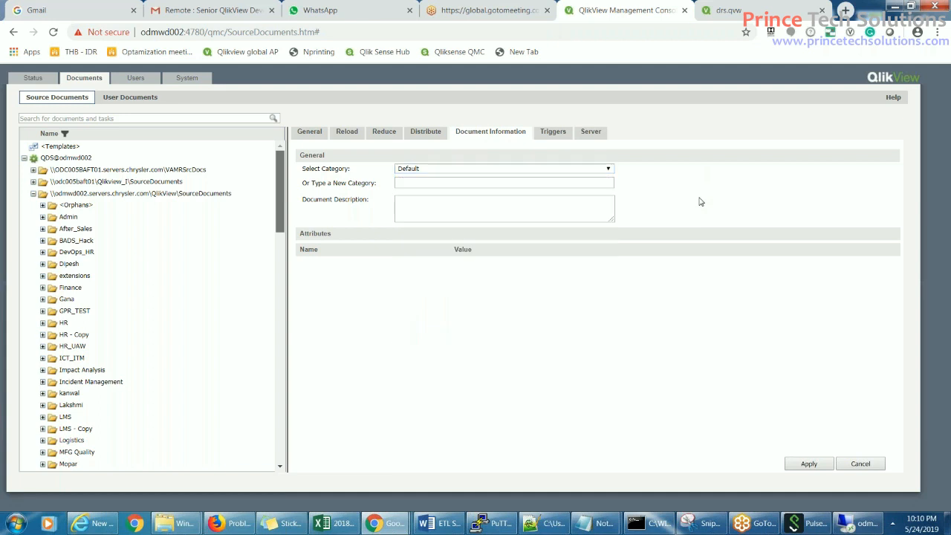
- Keep server object creation allowed but limit it to Named Users, bringing up the user picker
click(520, 183)
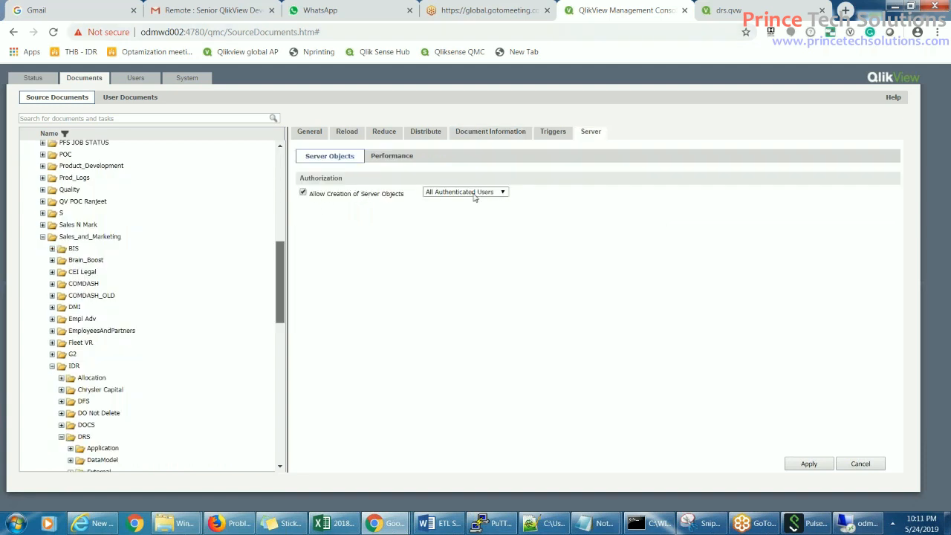
click(501, 193)
click(503, 280)
click(303, 193)
click(303, 193)
click(500, 193)
click(453, 210)
click(628, 194)
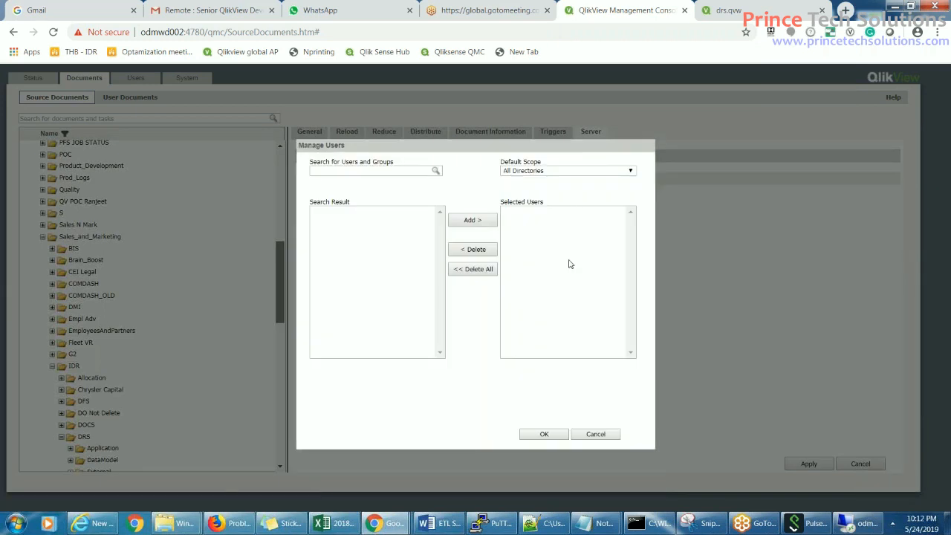
- Try a wildcard search for the user across All Directories, dismissing the too-general warning
click(385, 171)
click(630, 171)
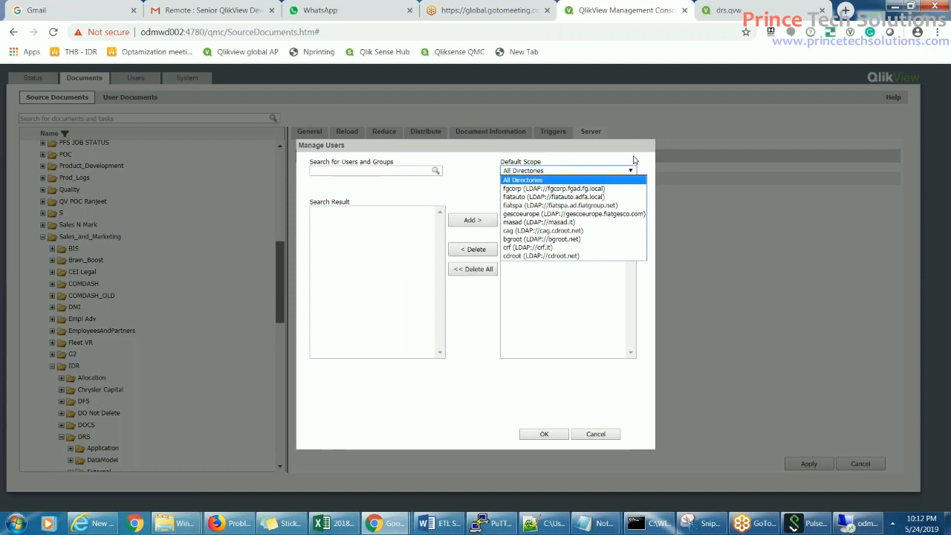
click(633, 158)
click(357, 168)
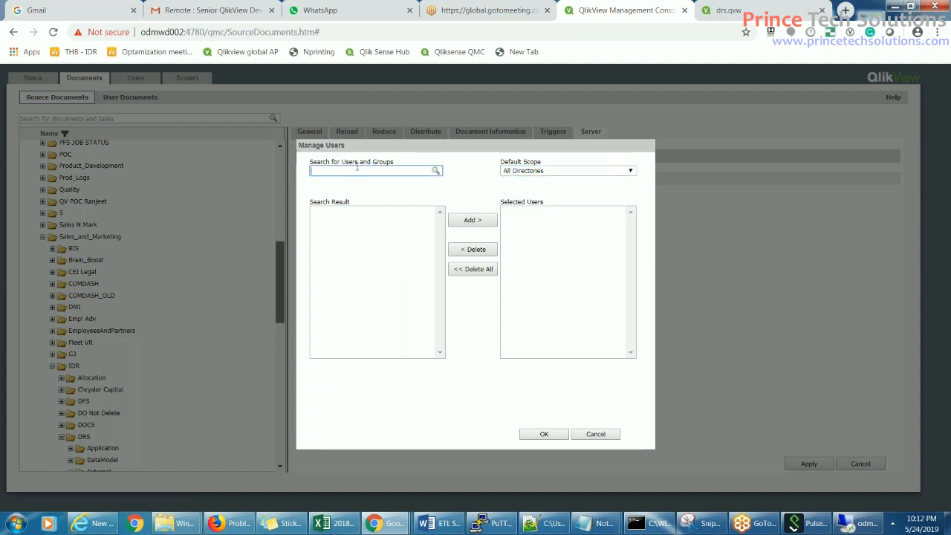
text(**t5934)
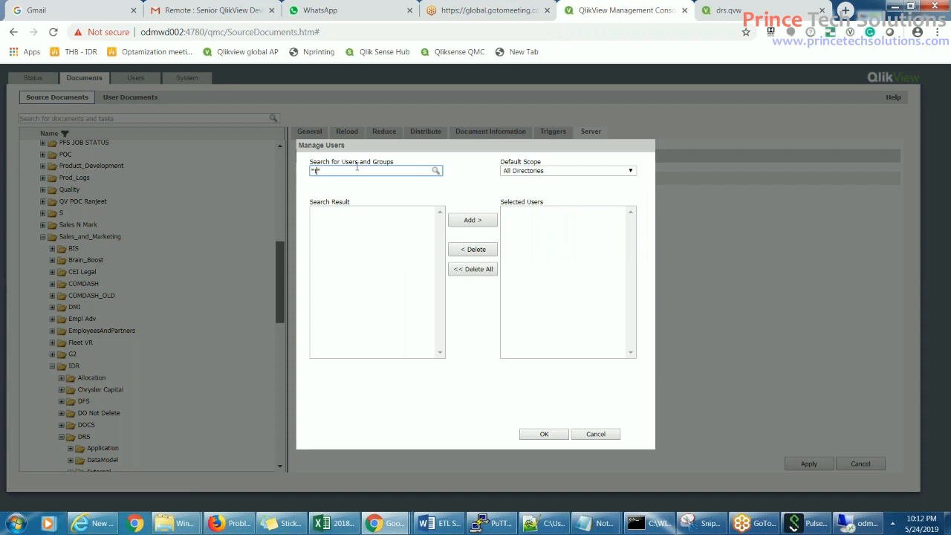
text(ks)
key(Return)
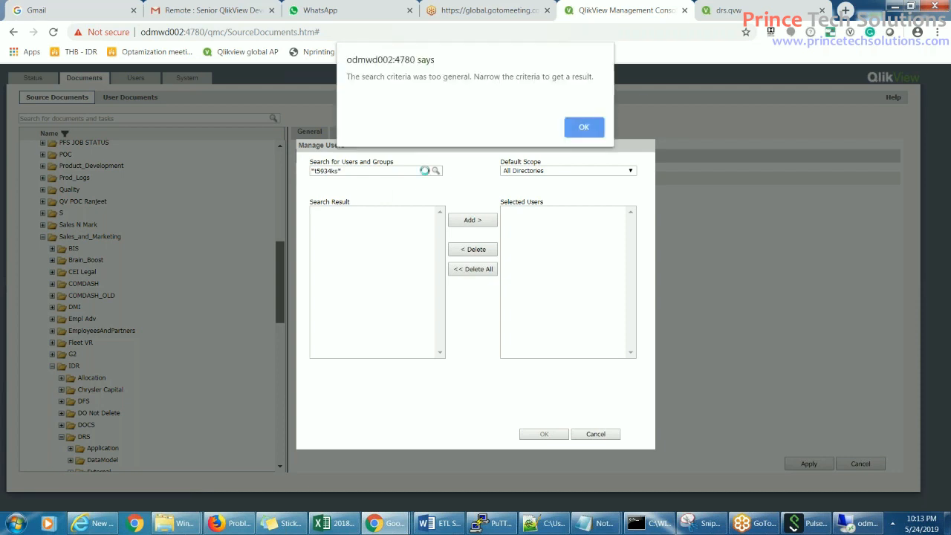
click(584, 128)
- Search the user's exact domain account, add the found user to selected users, and confirm
click(378, 171)
key(BackSpace)
key(BackSpace)
key(BackSpace)
key(BackSpace)
key(BackSpace)
key(BackSpace)
key(BackSpace)
key(BackSpace)
key(BackSpace)
text(CAG)
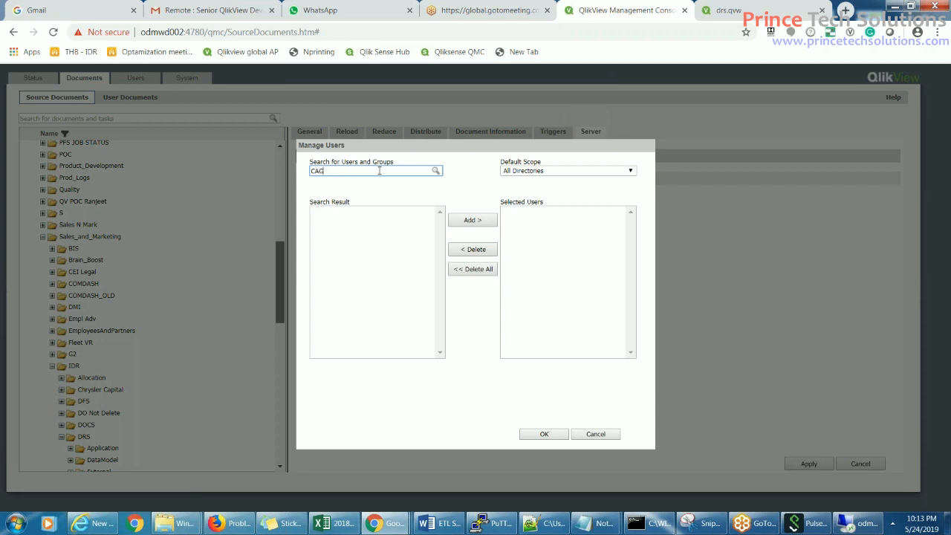
text(\T5934KS)
click(436, 171)
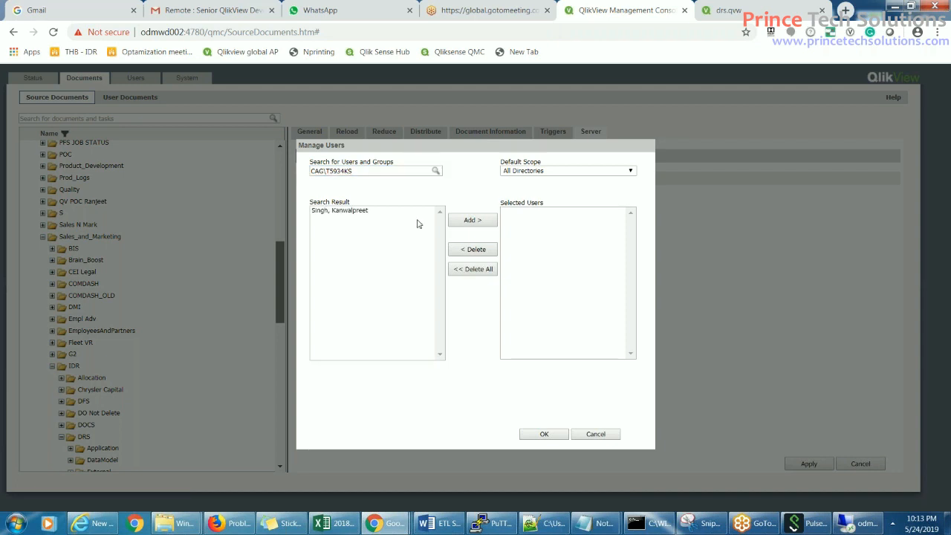
click(357, 212)
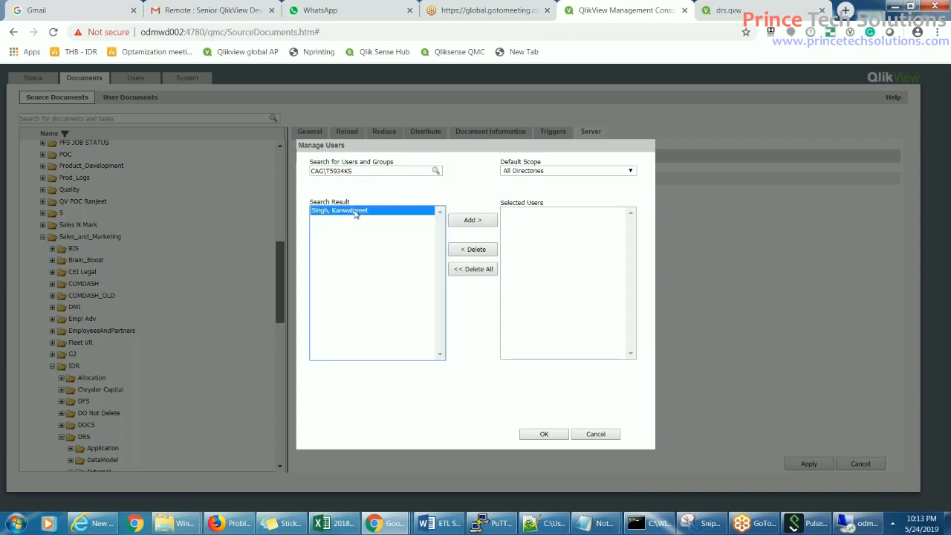
click(471, 221)
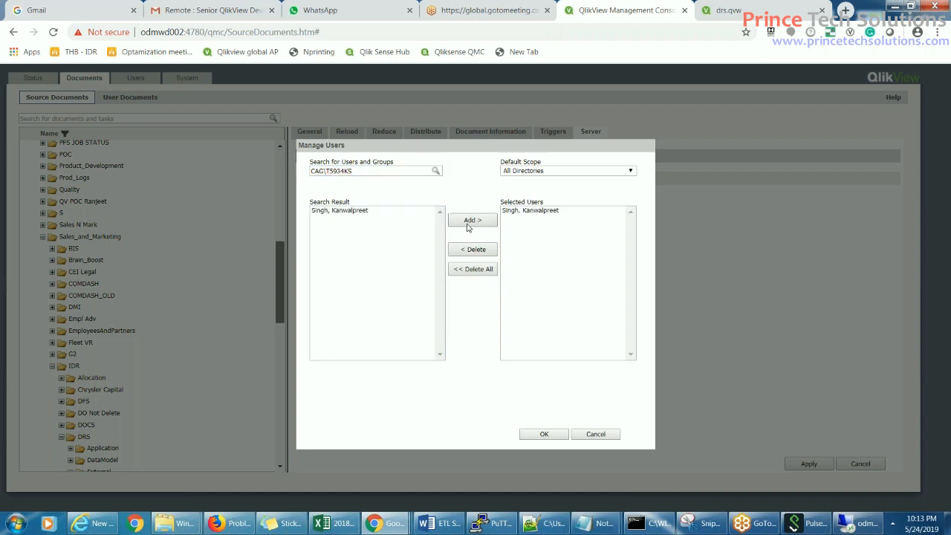
click(544, 436)
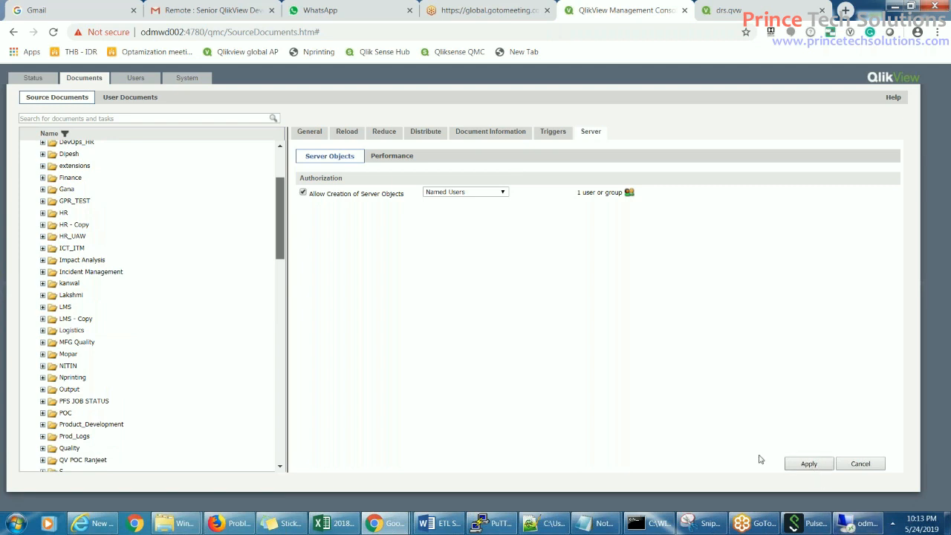
- Apply the Named Users authorization and step through the Performance session fields
click(812, 466)
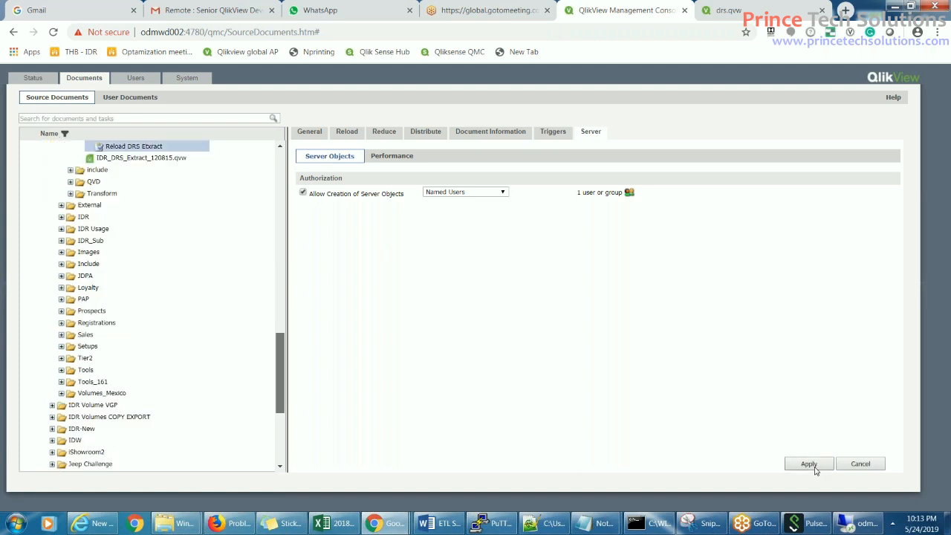
click(391, 155)
click(465, 190)
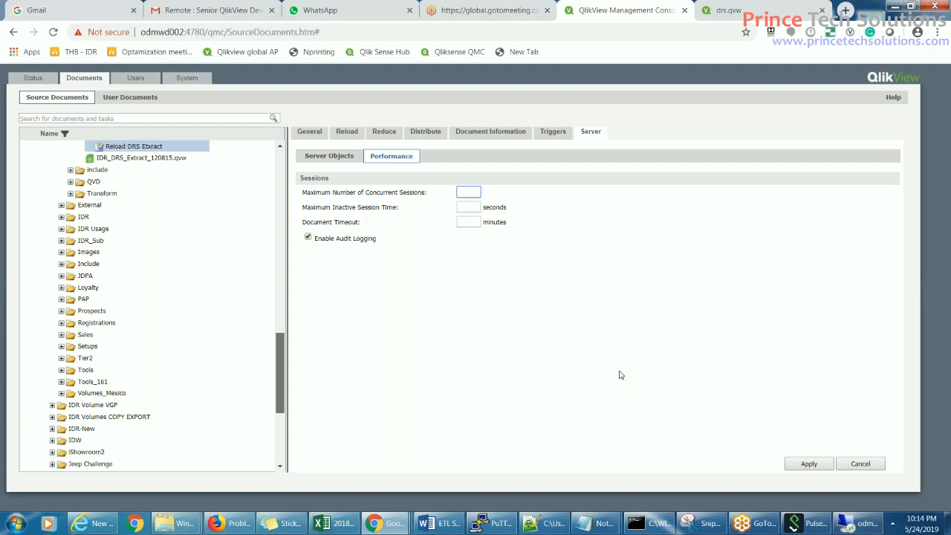
key(Tab)
key(Tab)
key(shift+Tab)
- Set Maximum Number of Concurrent Sessions to 10 and revisit the inactive session time
click(472, 222)
click(469, 192)
text(10)
key(Tab)
click(510, 339)
click(474, 207)
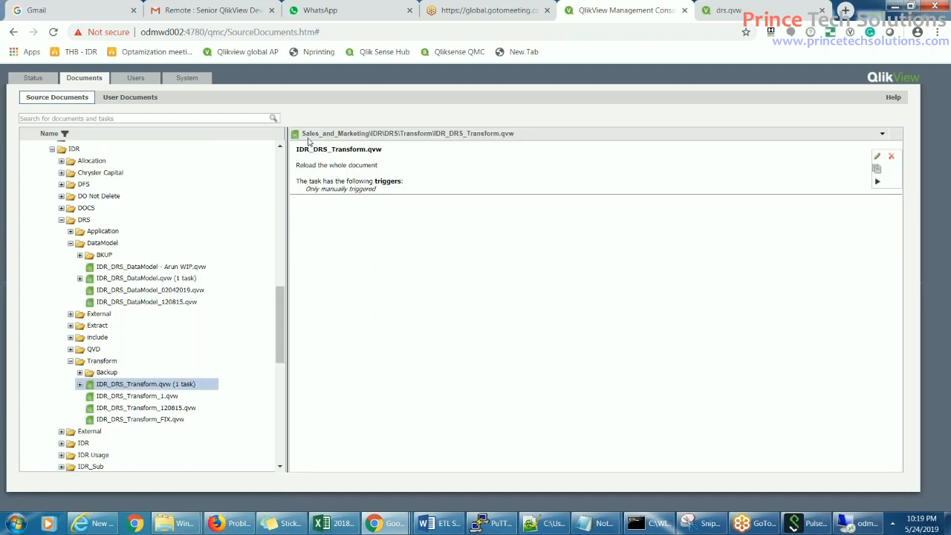
- Add a manual task for IDR_DRS_Transform.qvw named 'Reload DRS Transform'
click(882, 134)
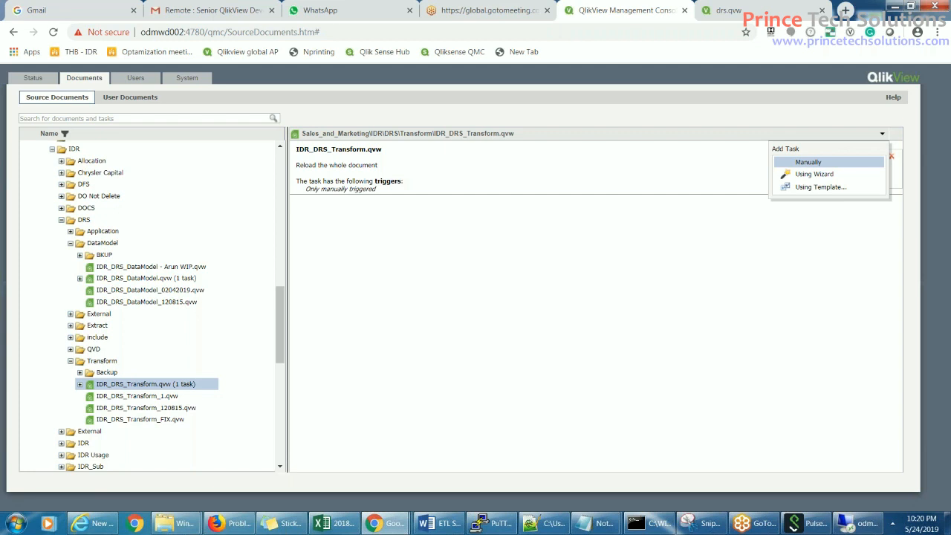
click(807, 162)
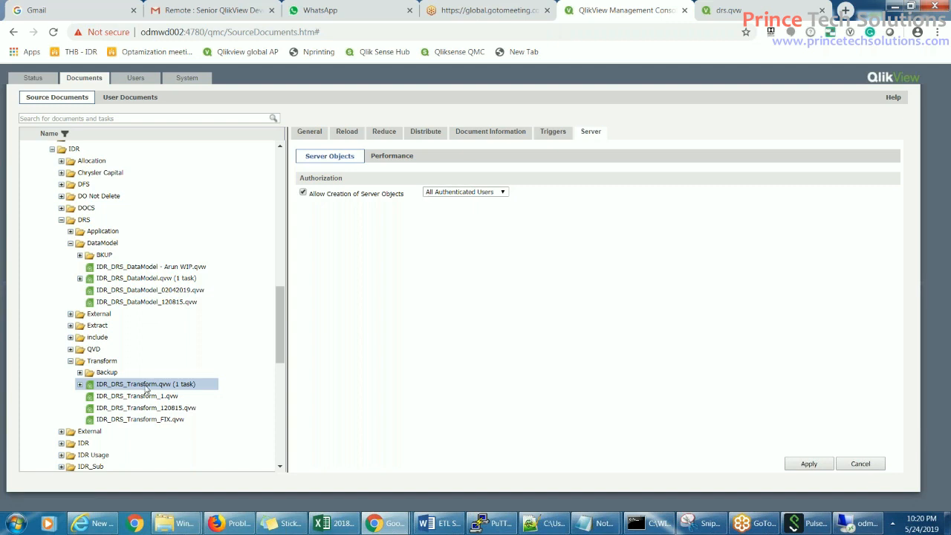
click(311, 132)
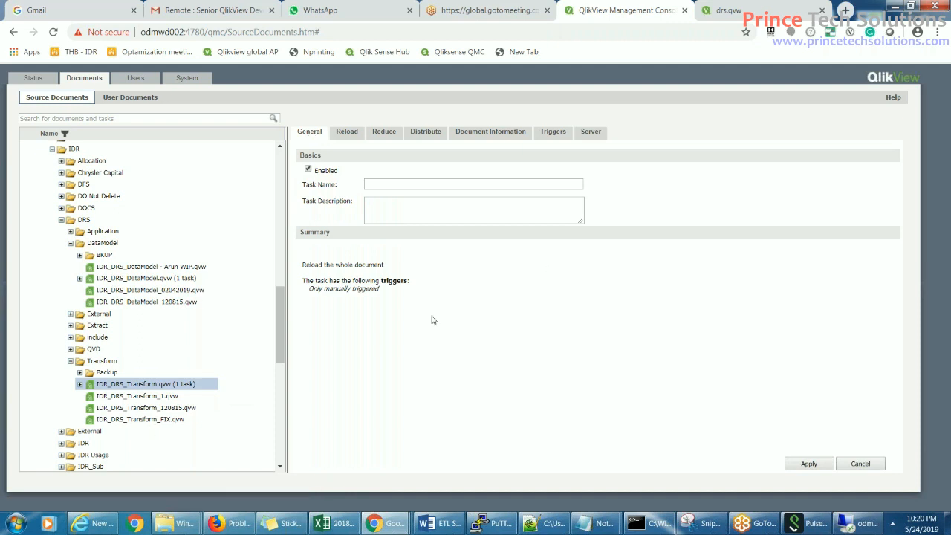
click(404, 186)
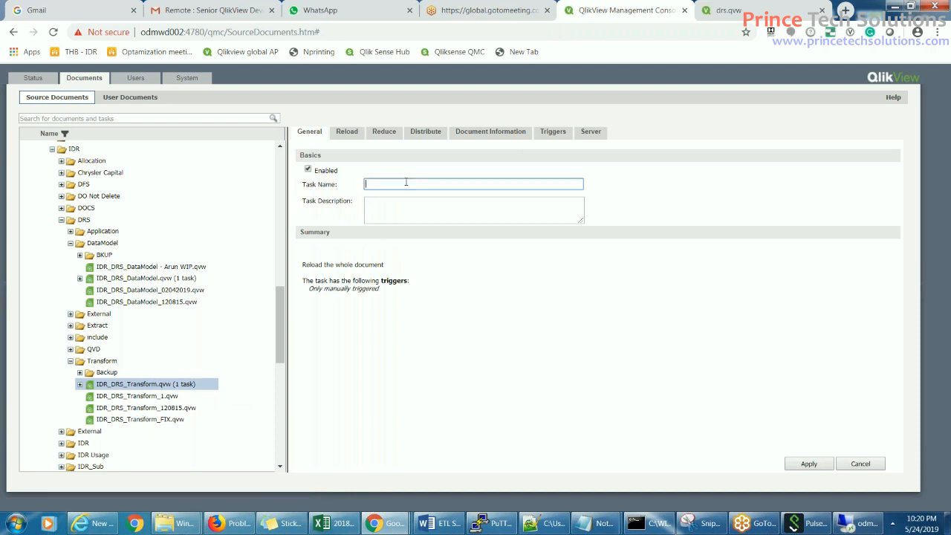
text(Reload DRS Transform)
- Enable Perform Reload for the transform task and view its Distribute settings
click(346, 131)
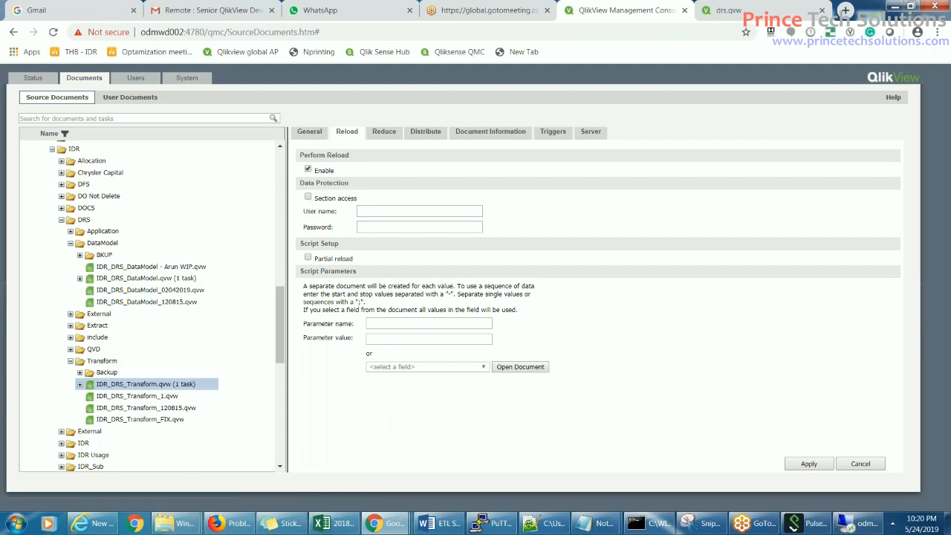
click(308, 170)
click(428, 134)
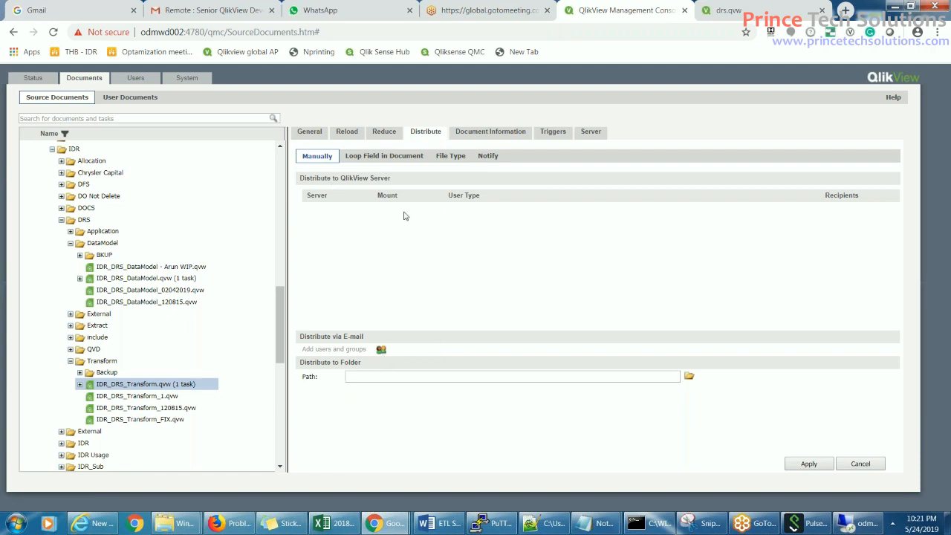
- Show the IDR_DRS_Transform.qvw task's triggers, including its IDR_Product_Hierarchy_DRS.qvw success trigger
click(488, 132)
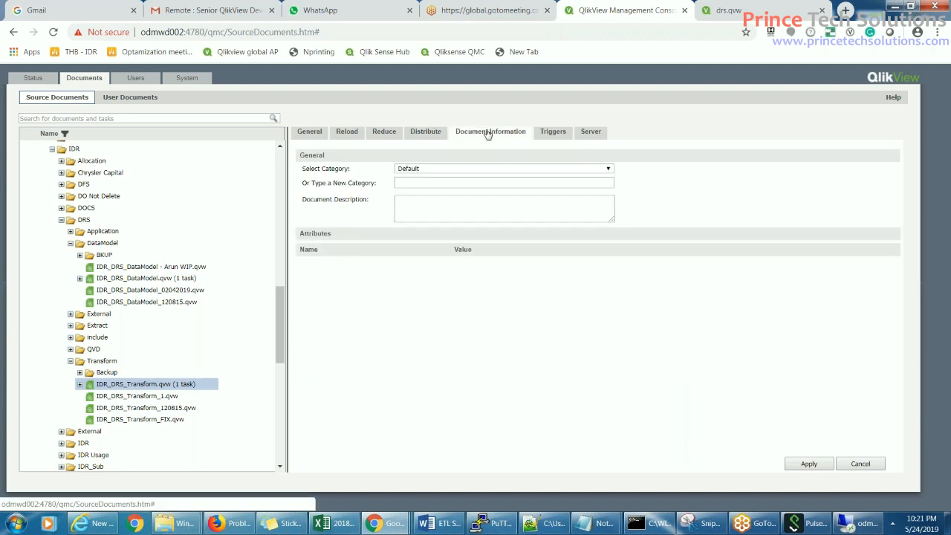
click(551, 132)
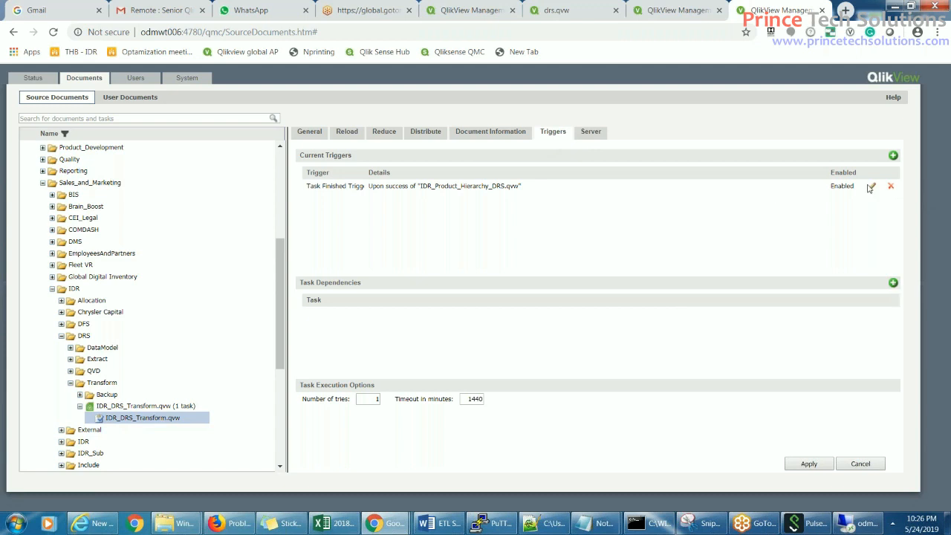
click(894, 157)
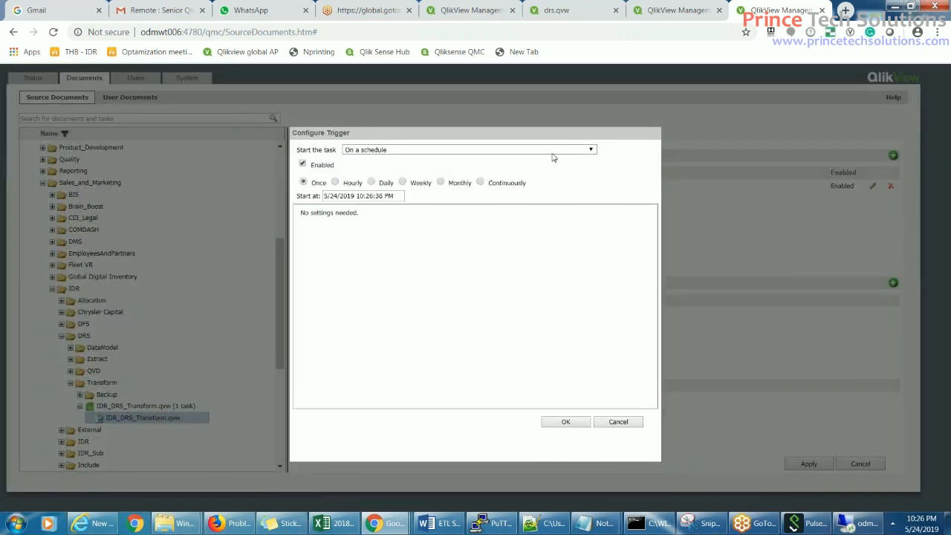
click(591, 150)
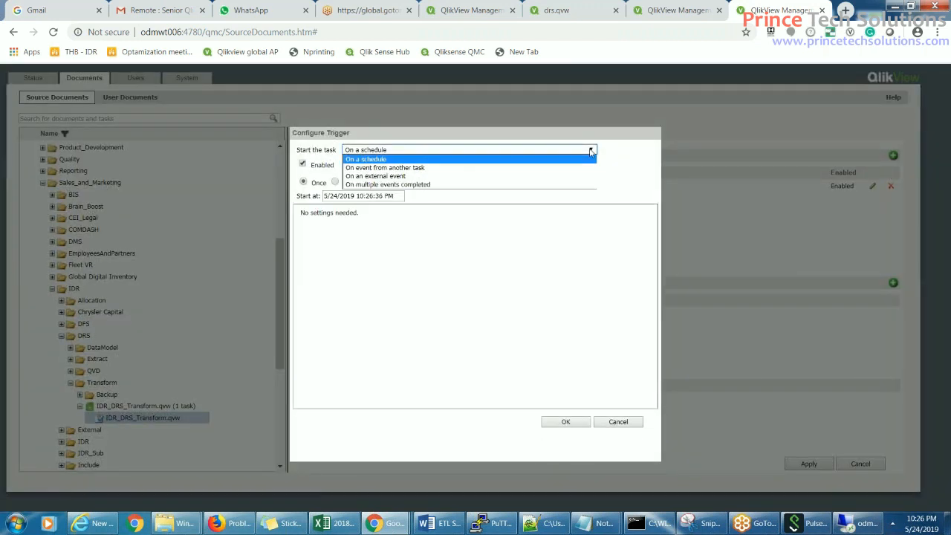
click(427, 168)
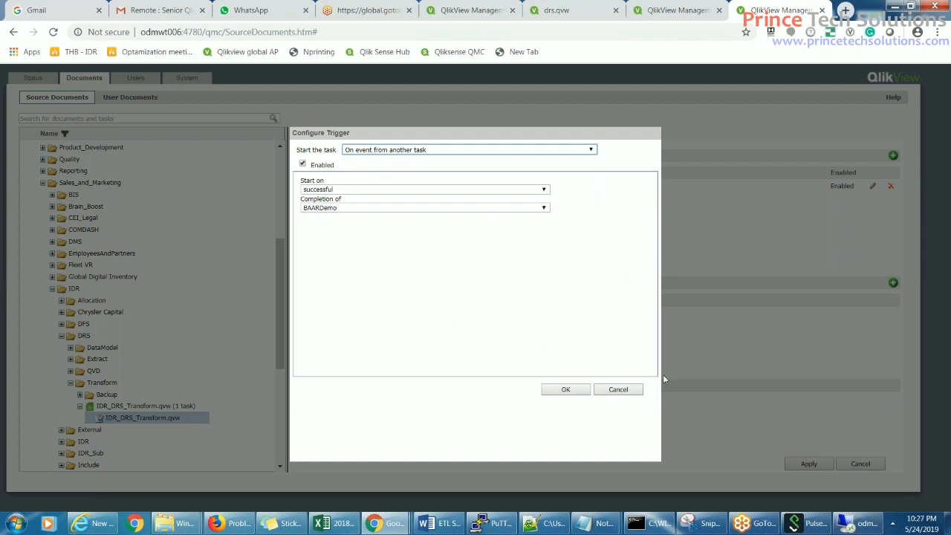
click(620, 392)
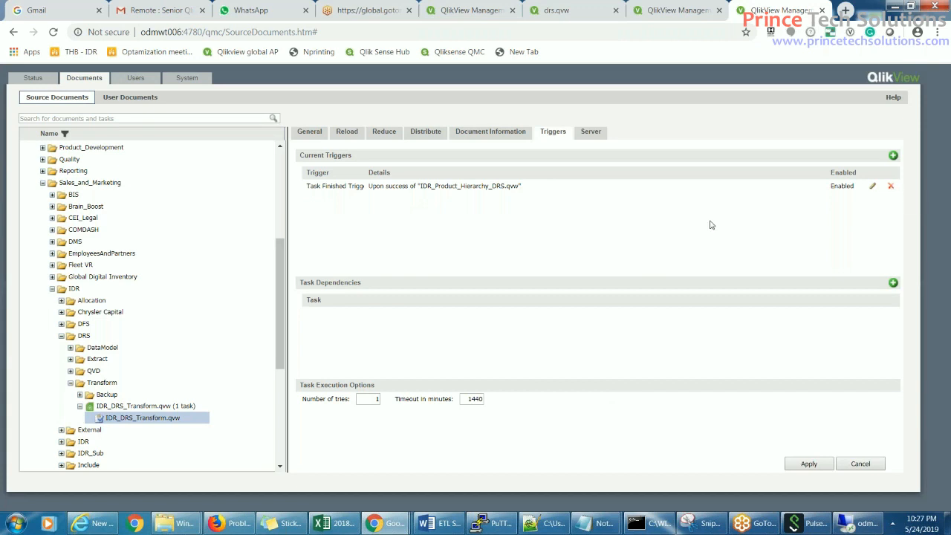
- Delete the existing trigger on IDR_Product_Hierarchy_DRS.qvw success
click(891, 186)
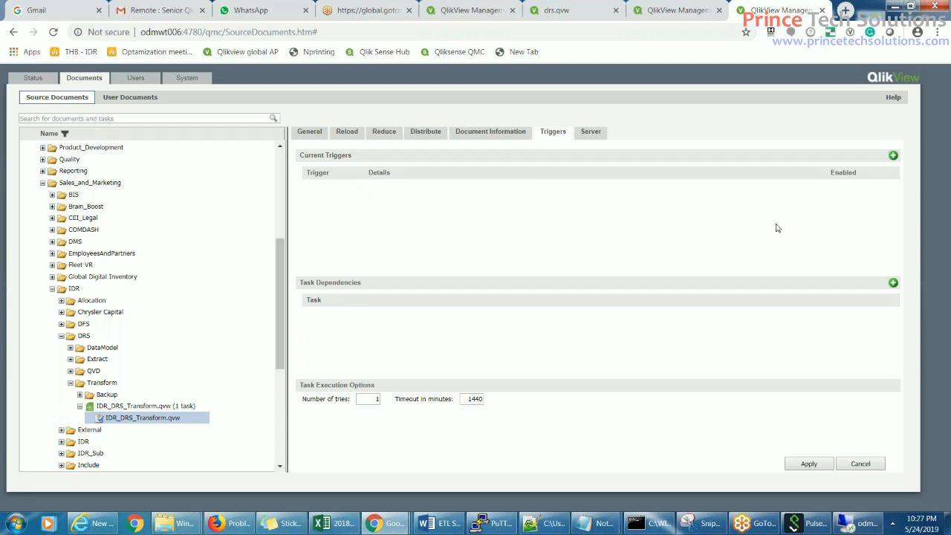
right_click(662, 228)
click(625, 229)
- Add an 'On event from another task' trigger firing on IDR_DRS_Extract.qvw success
click(893, 155)
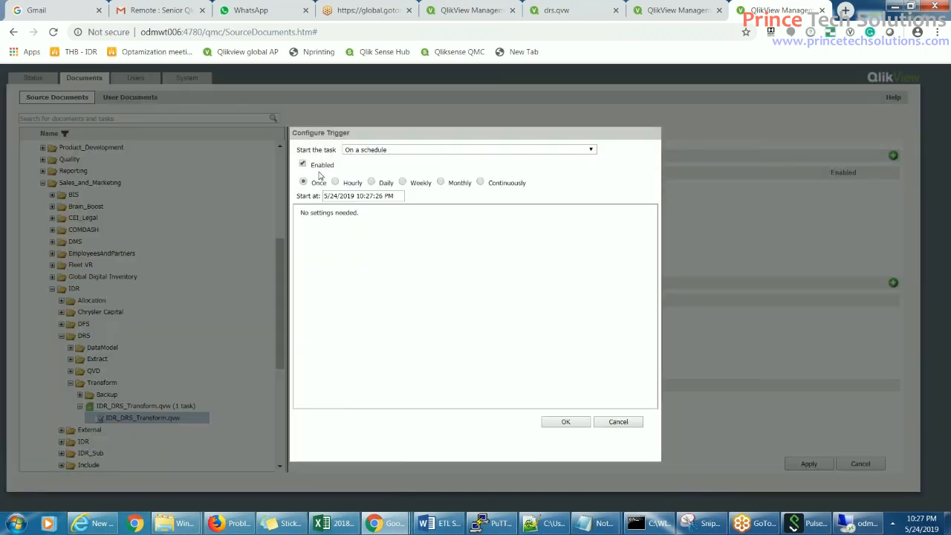
click(591, 150)
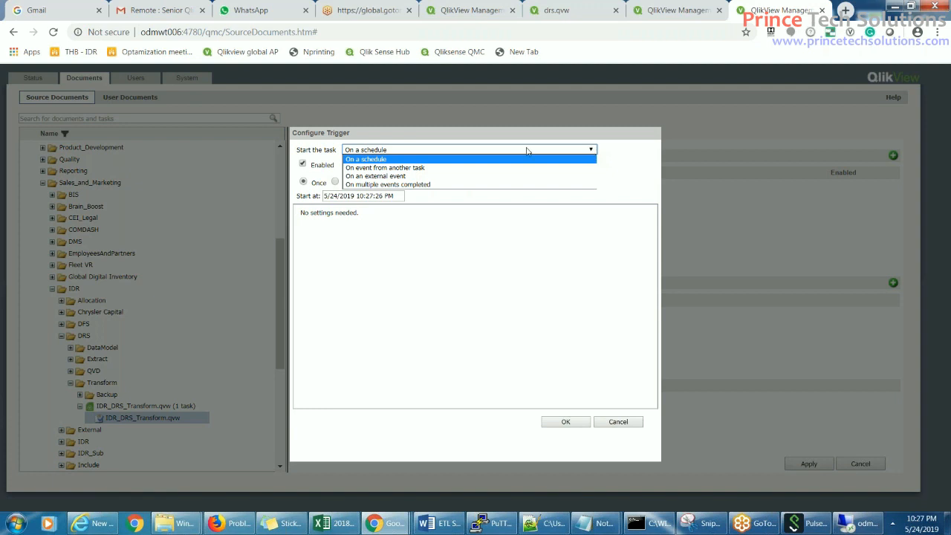
click(434, 168)
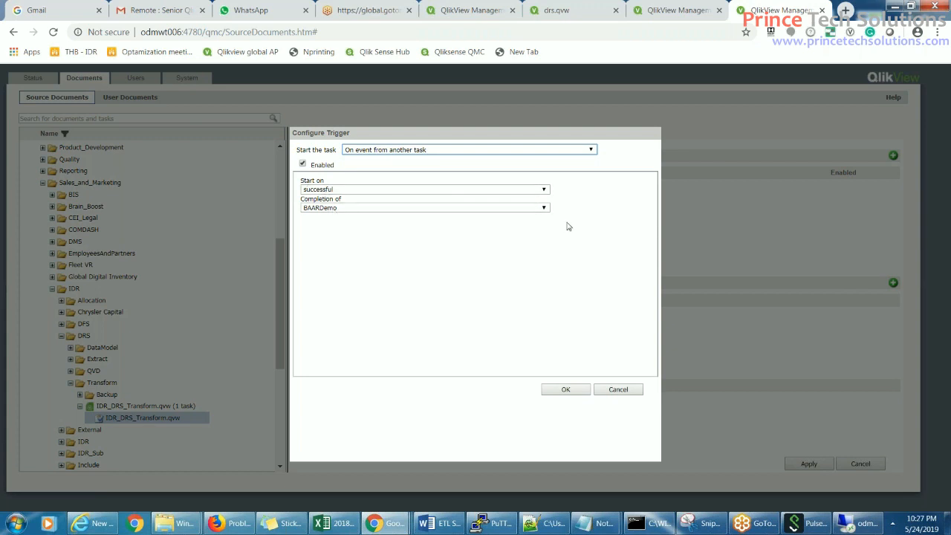
click(543, 209)
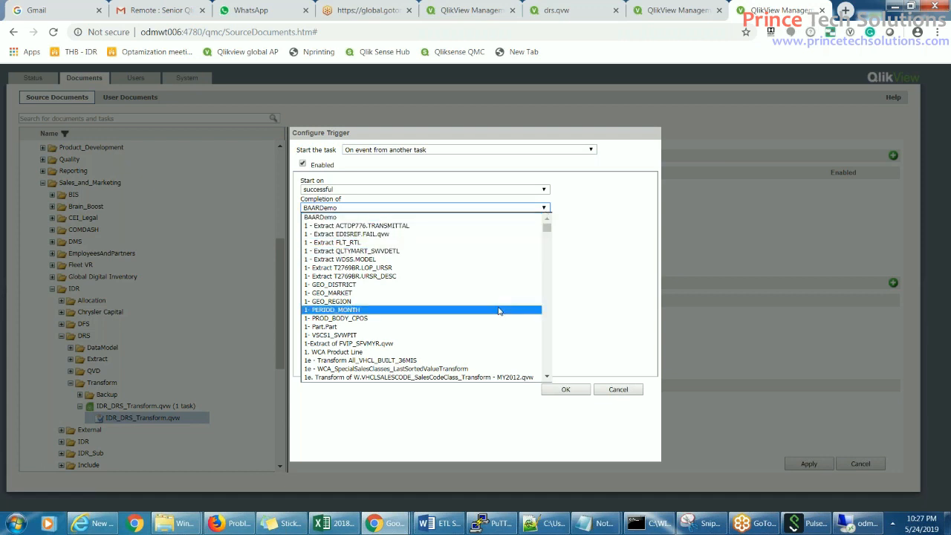
scroll(390, 336, down, 1)
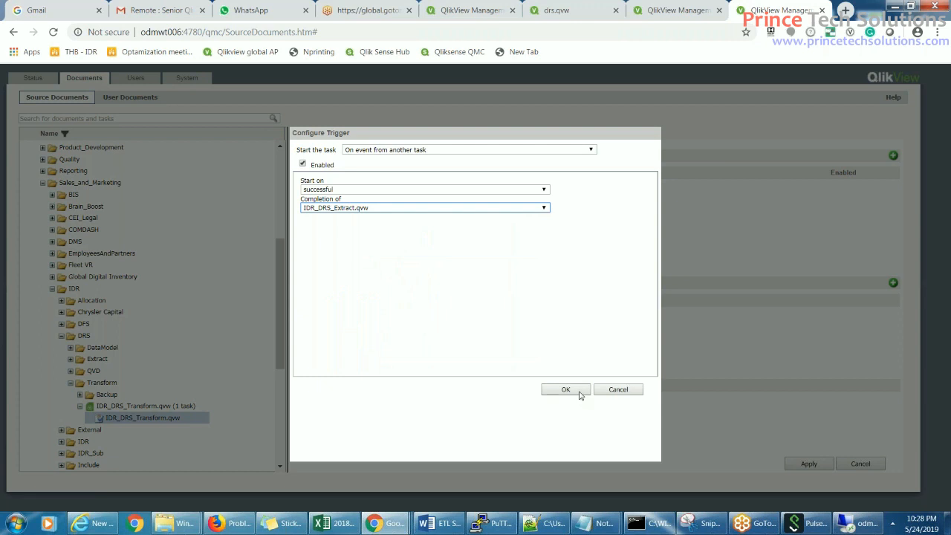
click(579, 393)
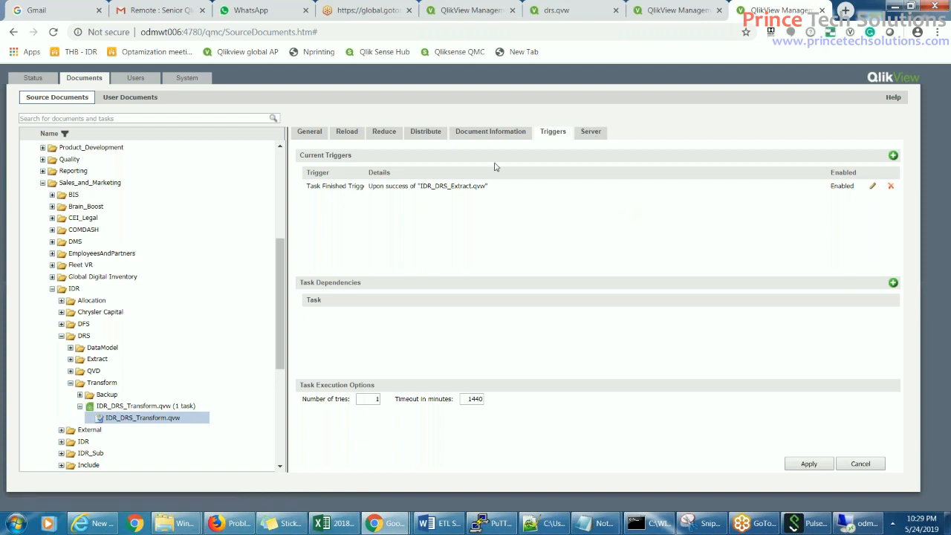
- Apply the Transform task's new IDR_DRS_Extract.qvw trigger
click(426, 131)
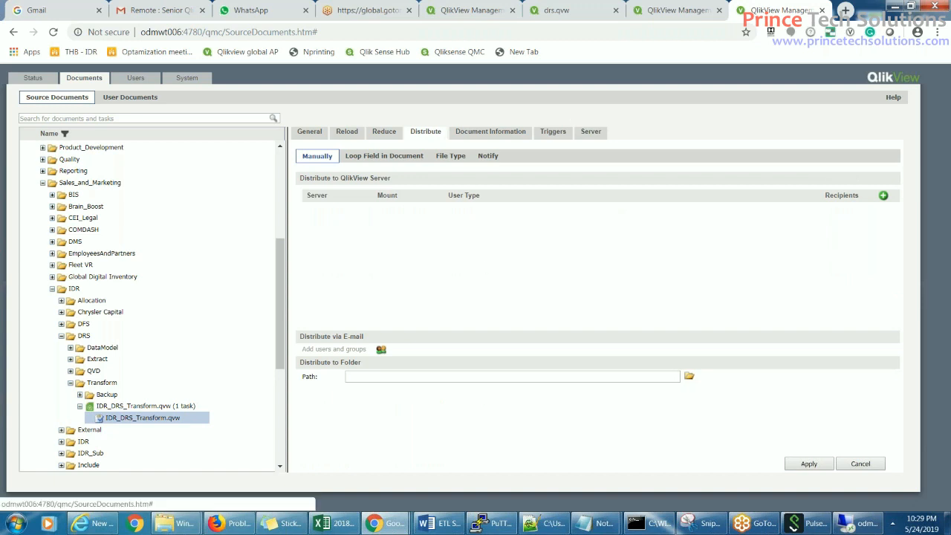
click(559, 136)
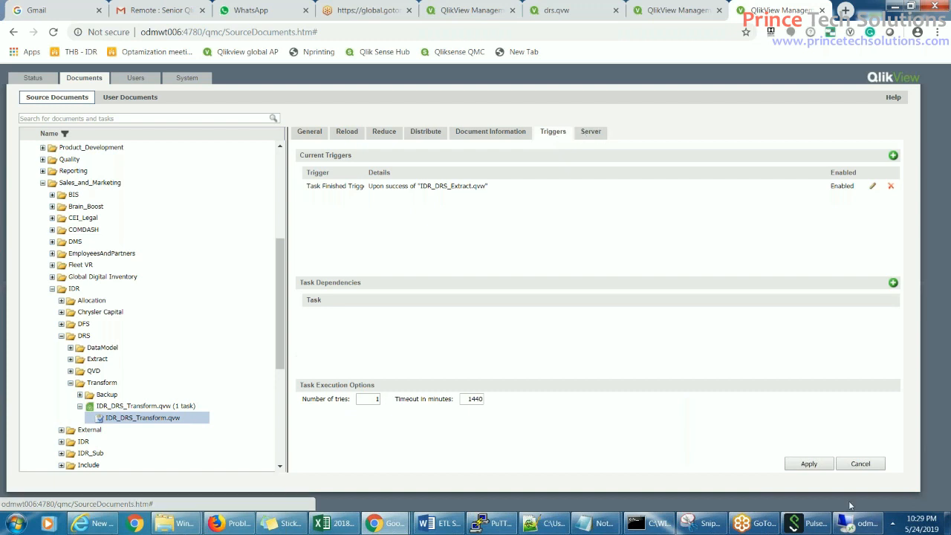
click(816, 468)
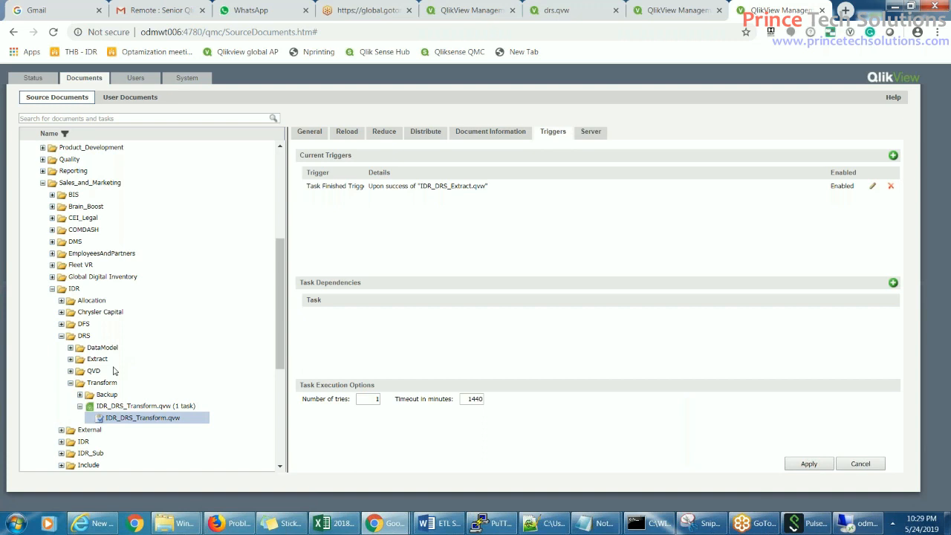
- Expand the IDR_Sub folder in the tree to reveal its documents
click(62, 301)
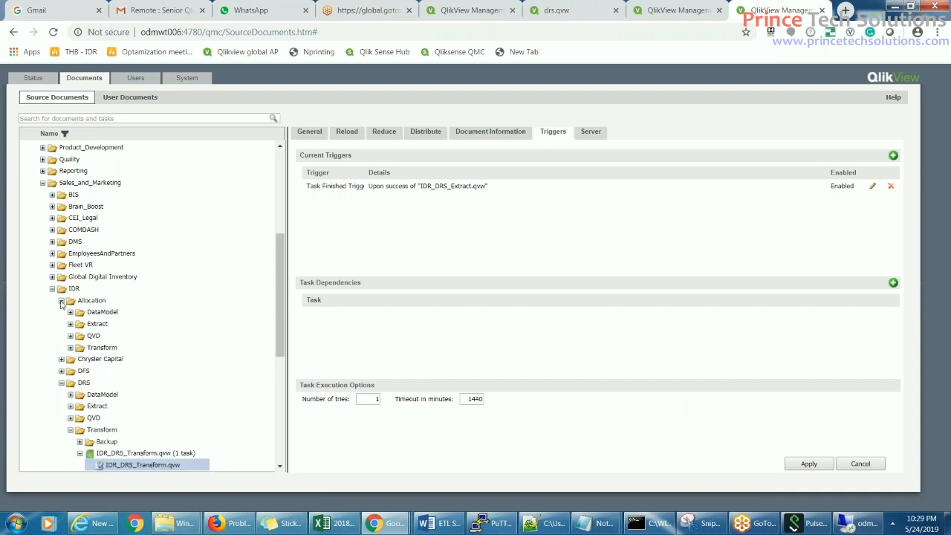
click(62, 301)
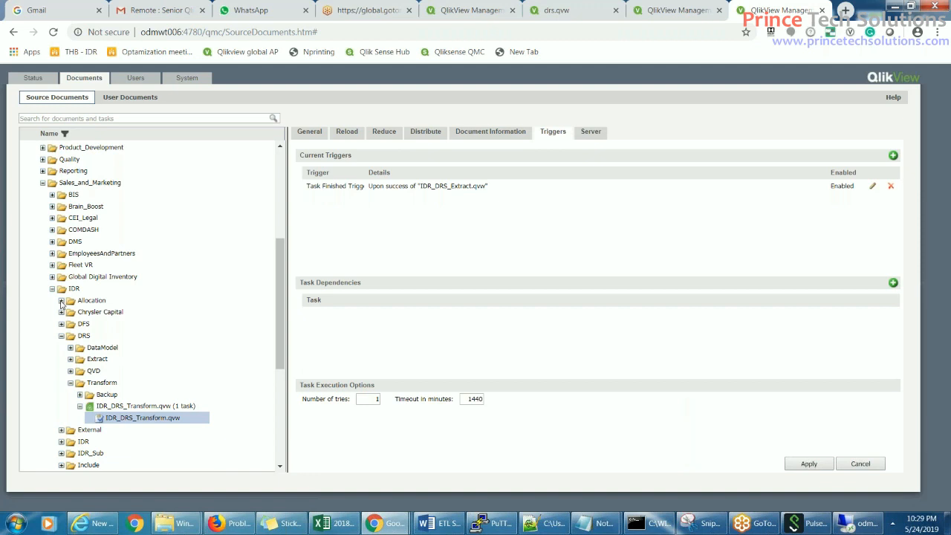
click(62, 453)
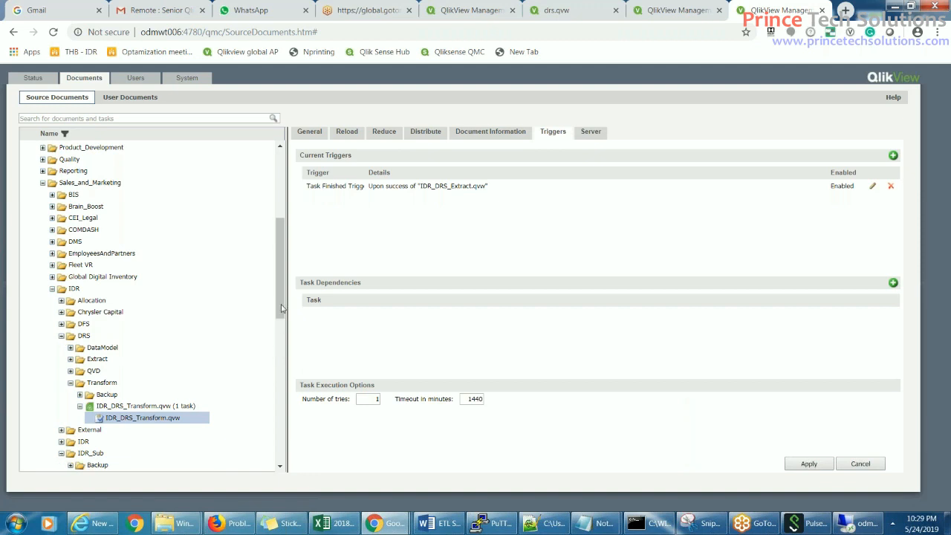
drag(282, 304, 284, 349)
- Select DRS.qvw (2 tasks) in IDR_Sub and add a new, unnamed task for it
click(100, 370)
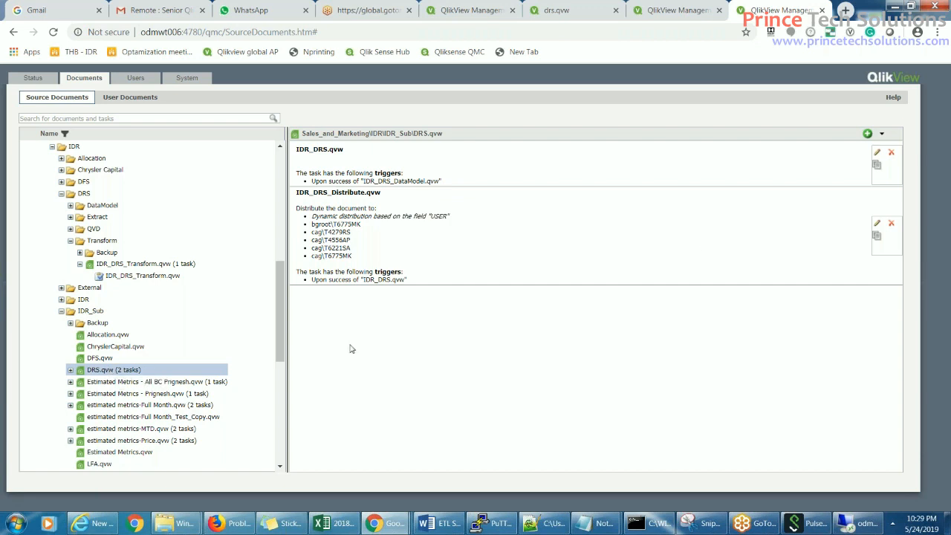
click(868, 135)
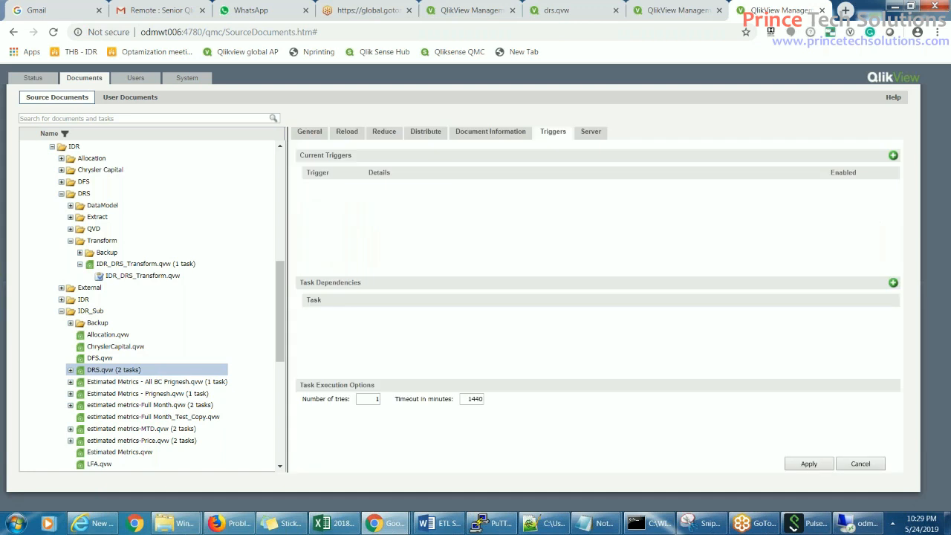
click(317, 136)
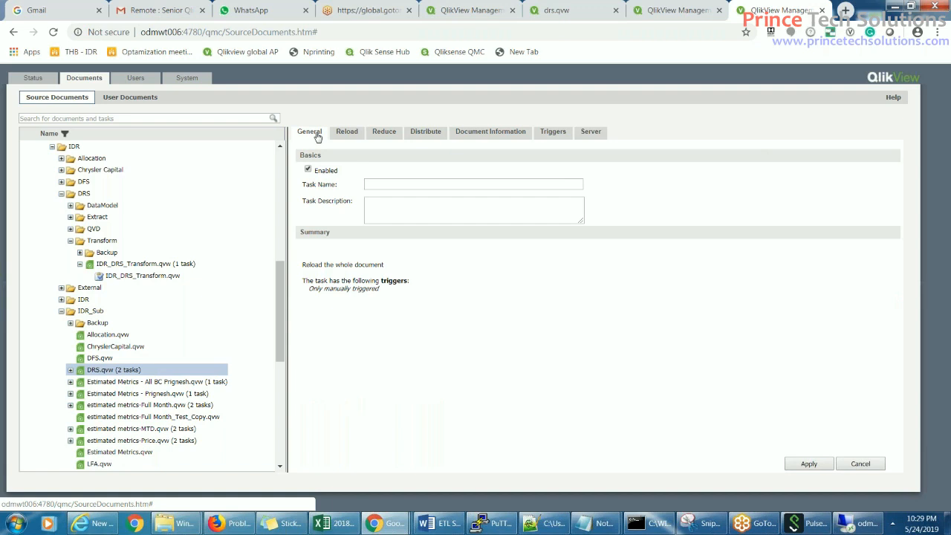
- Show the new DRS.qvw task's Reload and then Distribute settings
click(355, 137)
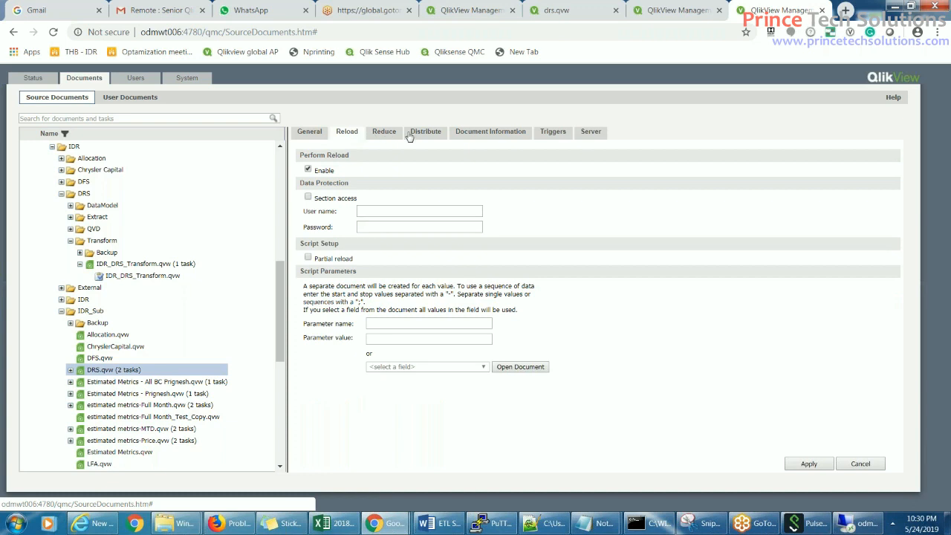
click(433, 138)
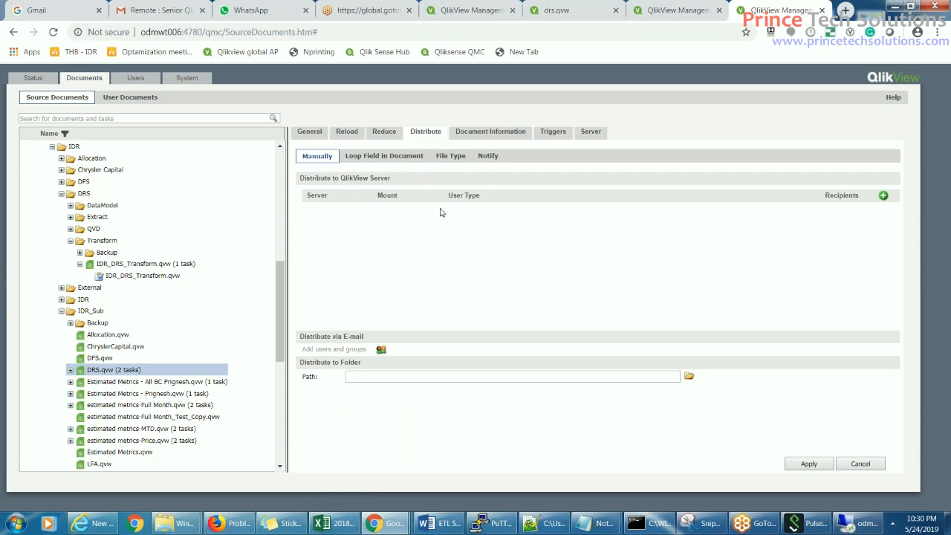
- Add a manual QlikView Server distribution entry for DRS.qvw using the IDR mount
click(883, 196)
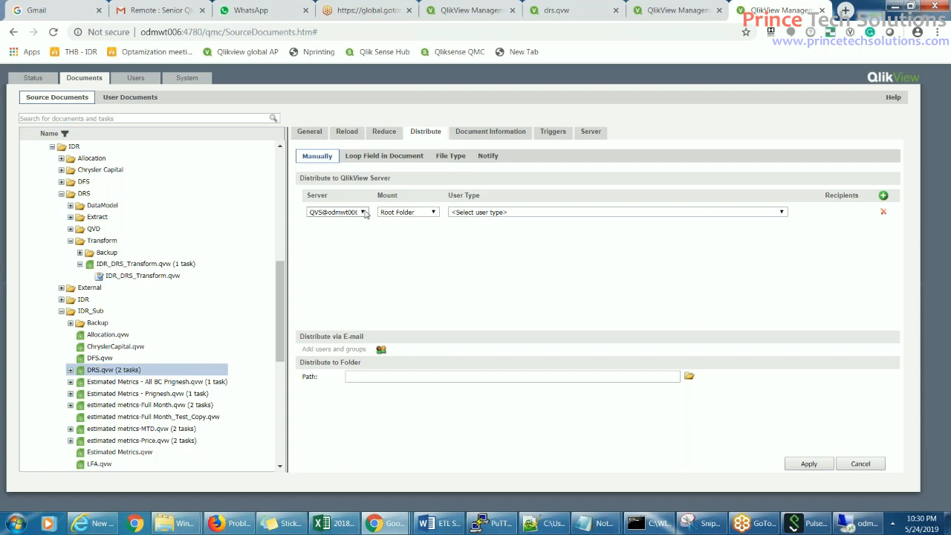
click(433, 213)
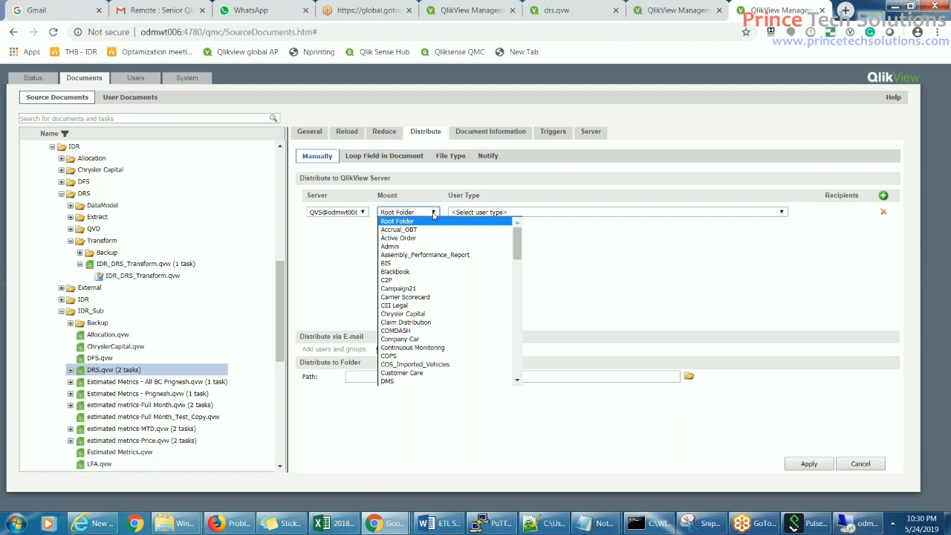
click(434, 214)
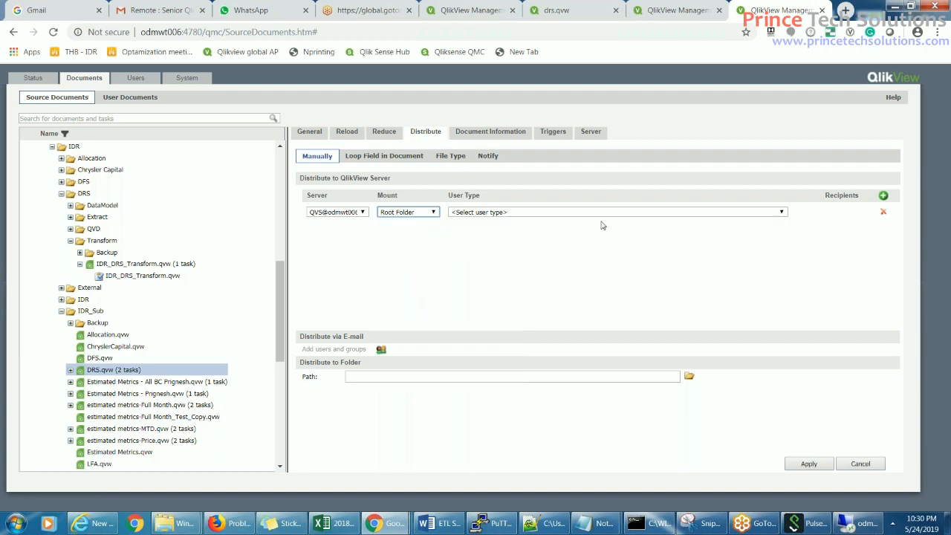
click(434, 214)
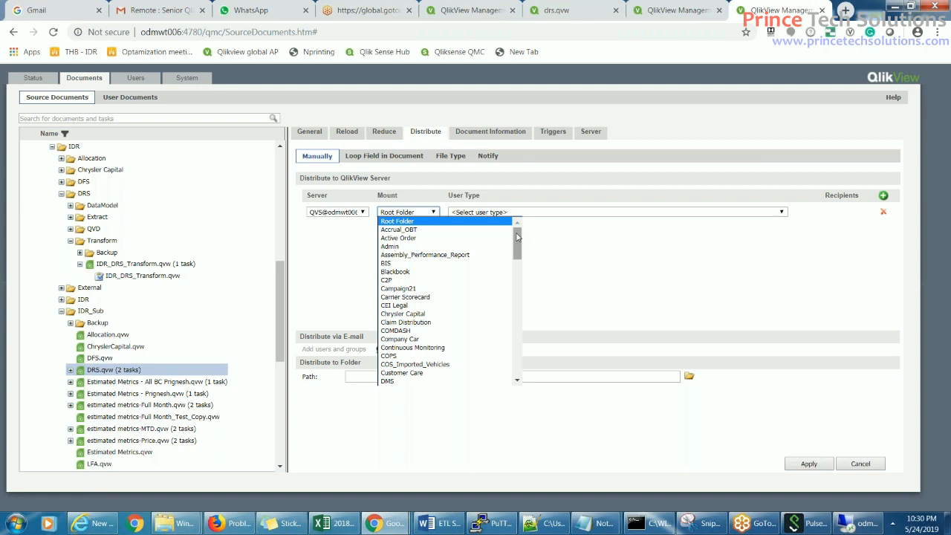
drag(518, 236, 516, 341)
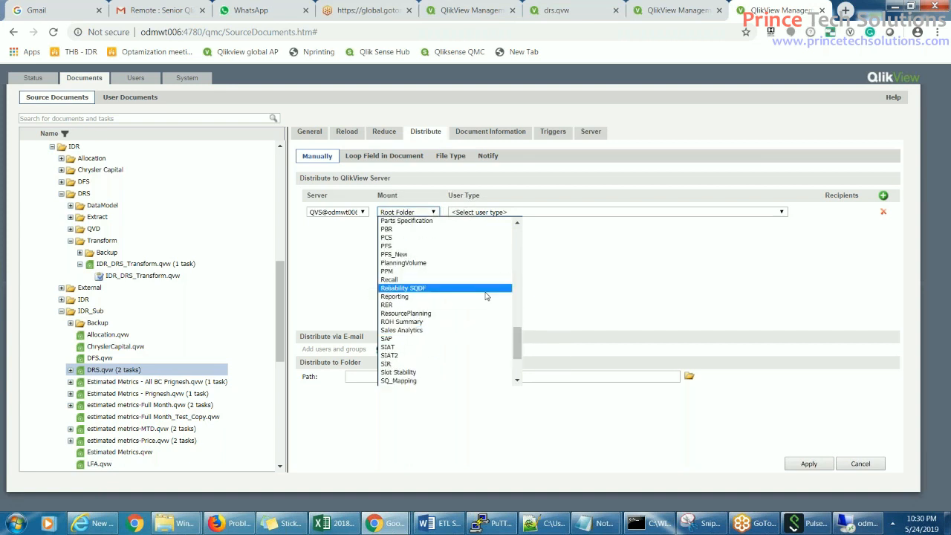
key(i)
key(i)
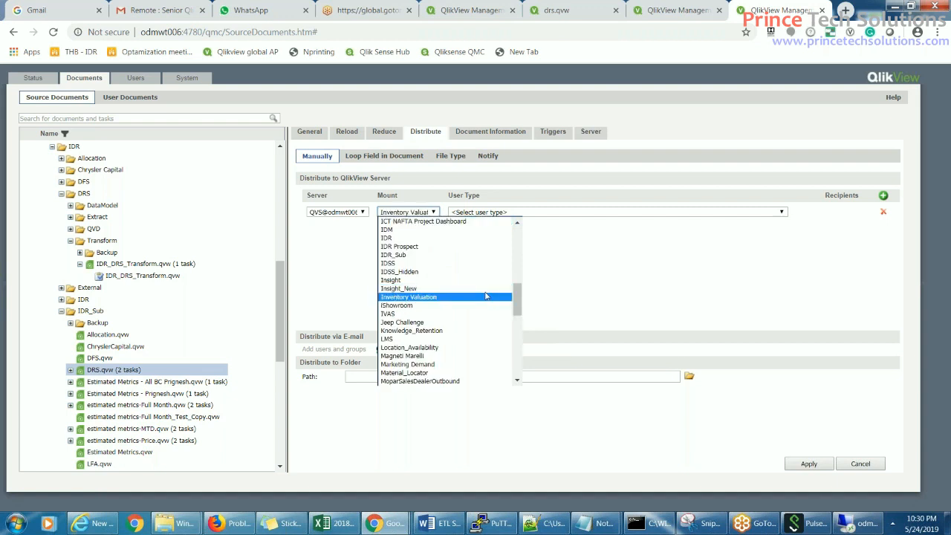
click(427, 237)
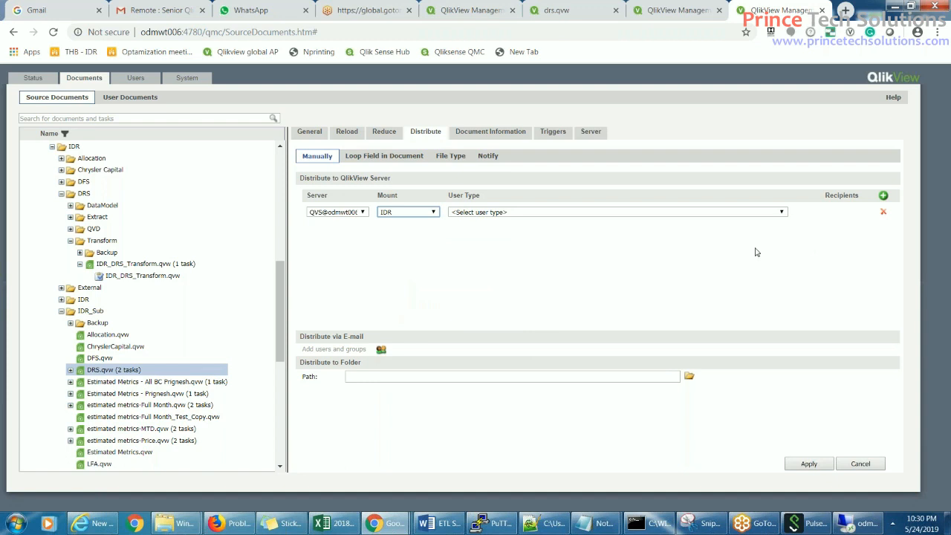
click(782, 212)
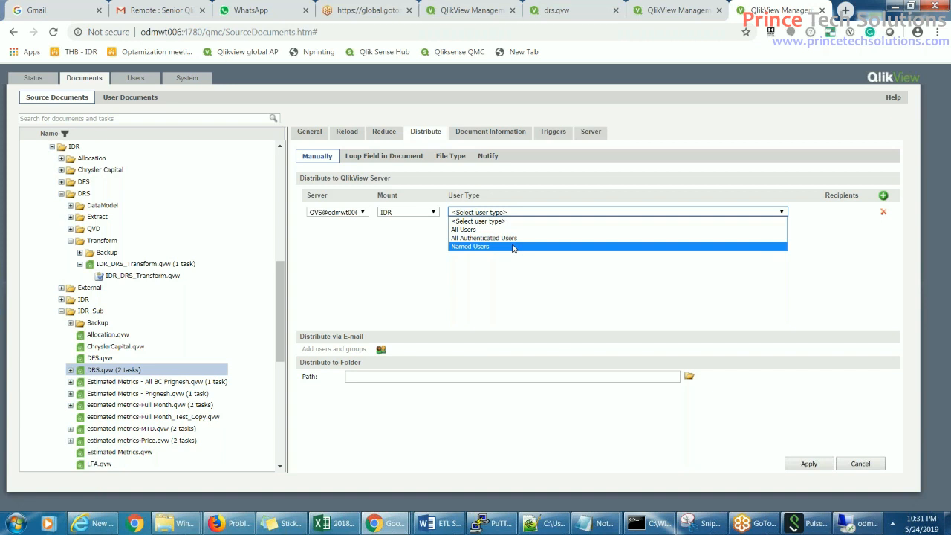
- Set the IDR distribution's user type to Named Users without adding any users yet
click(512, 247)
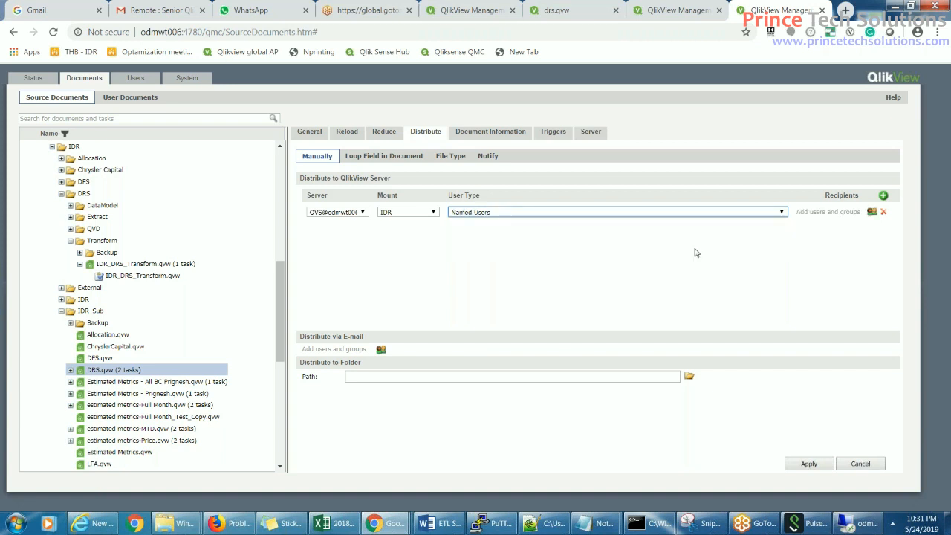
click(871, 211)
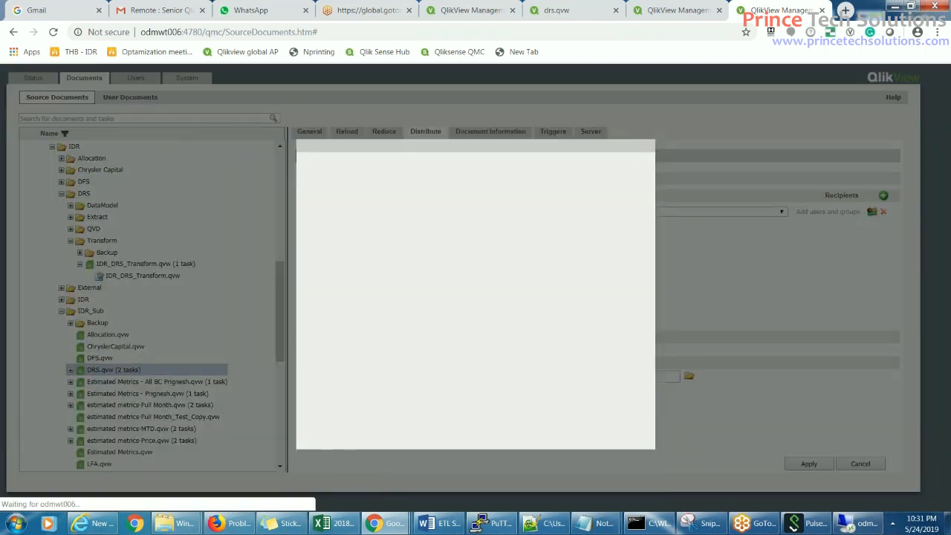
click(378, 170)
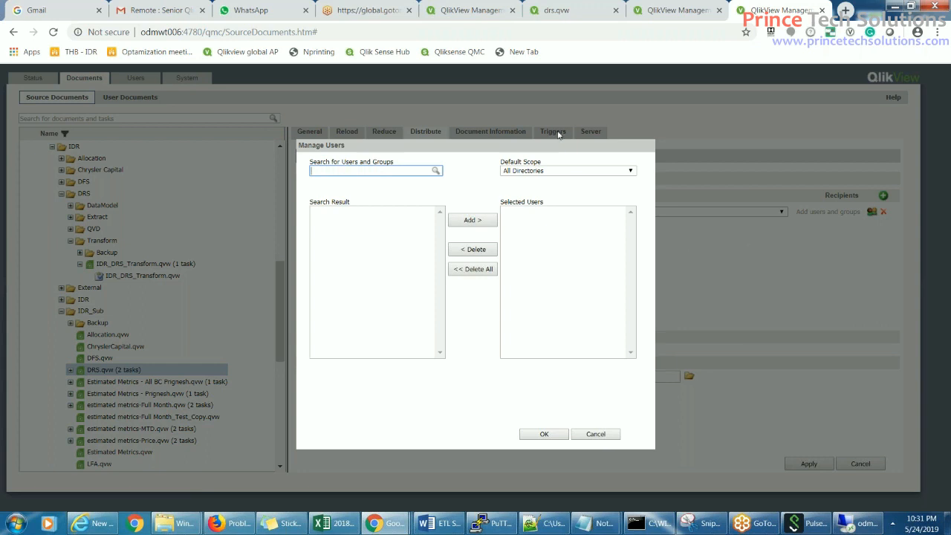
click(587, 434)
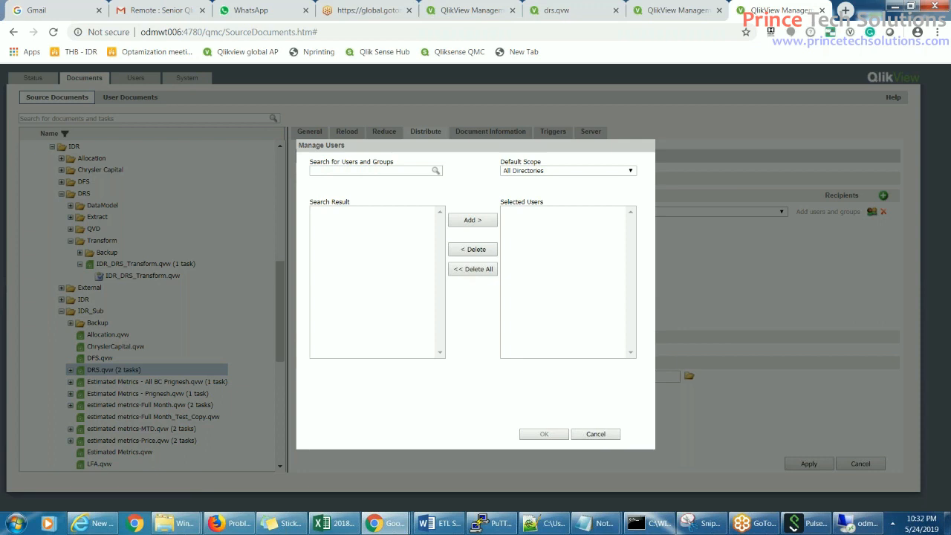
click(554, 130)
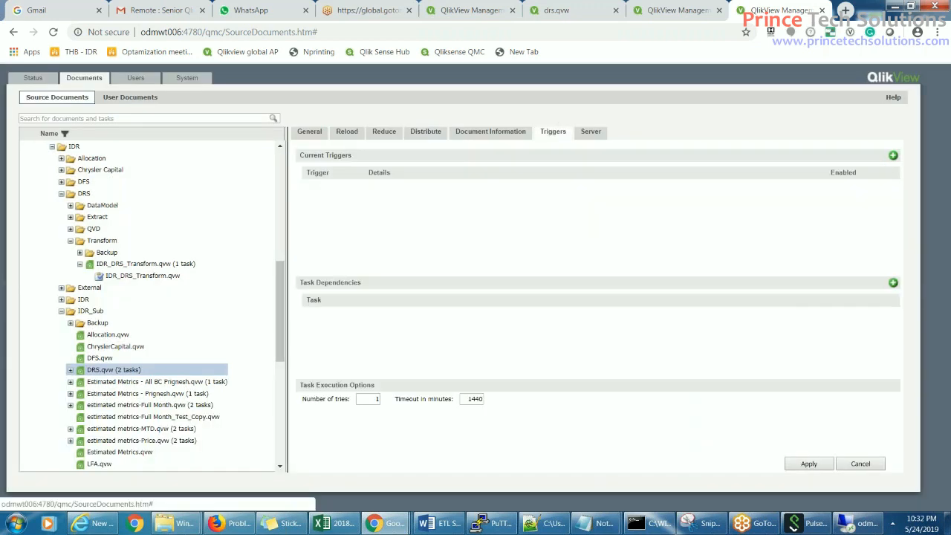
- Add a DRS.qvw task trigger starting on successful completion of BAARDemo
click(892, 156)
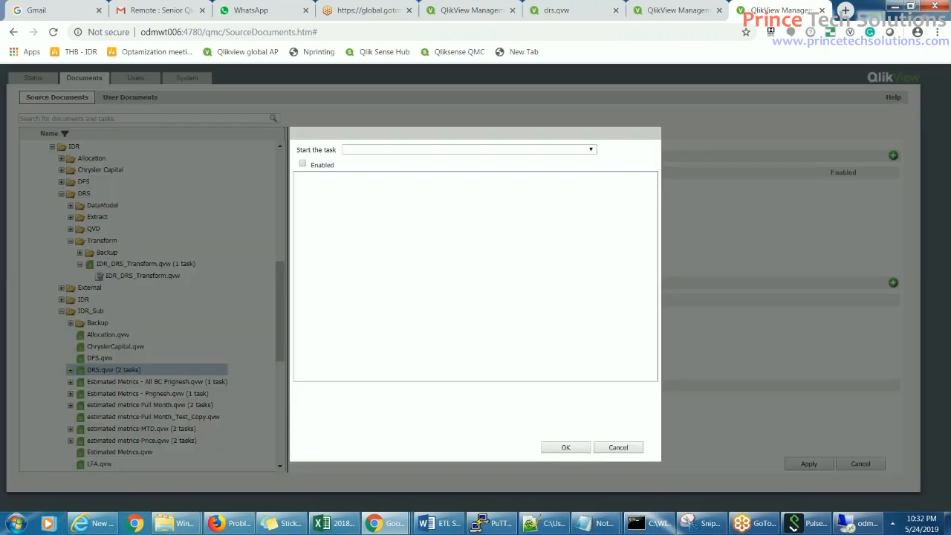
click(589, 152)
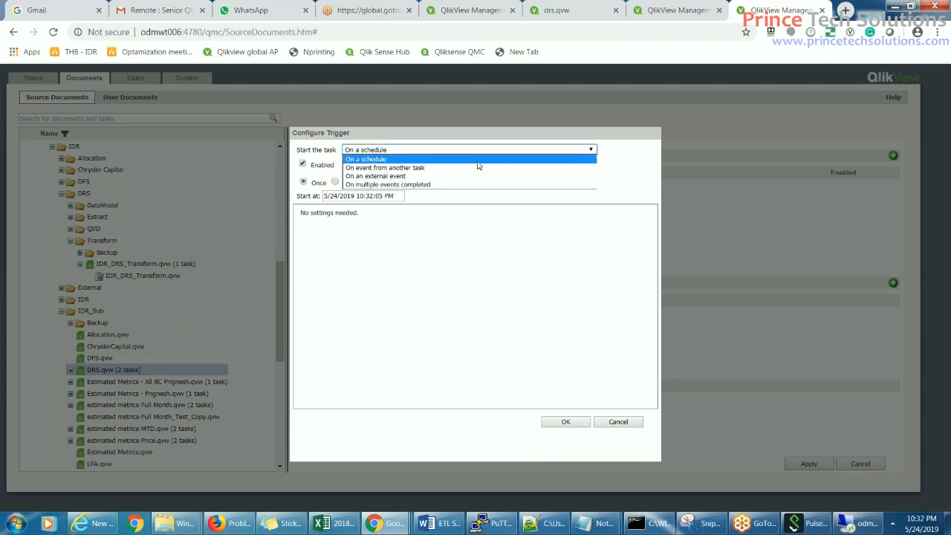
click(394, 166)
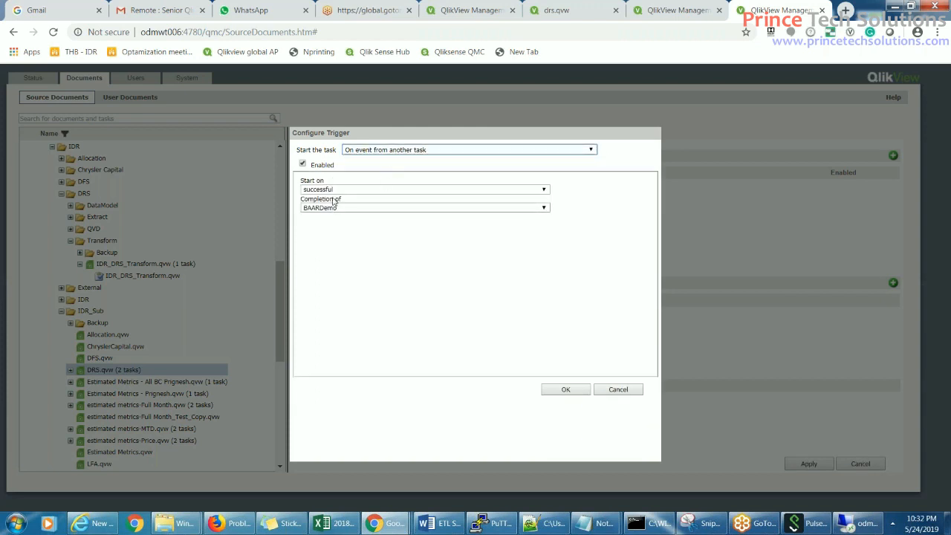
click(543, 208)
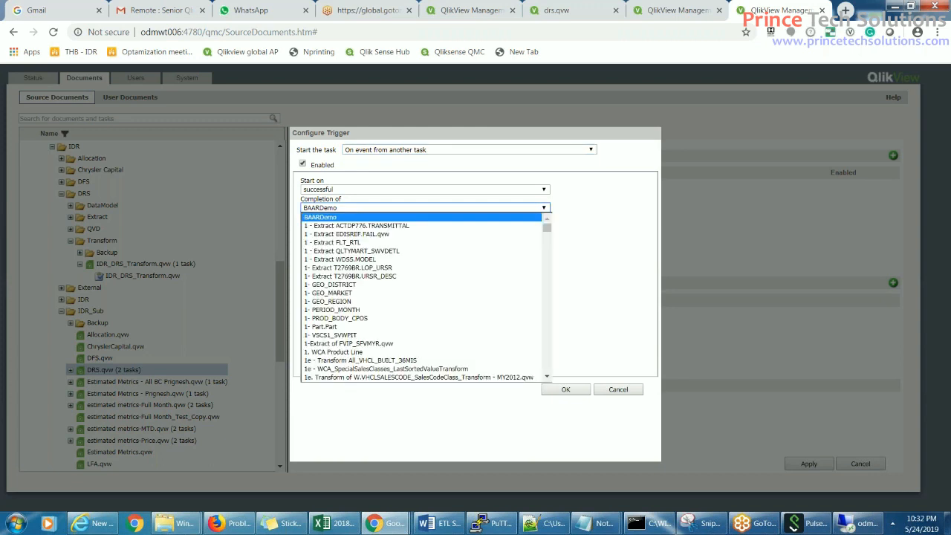
click(597, 247)
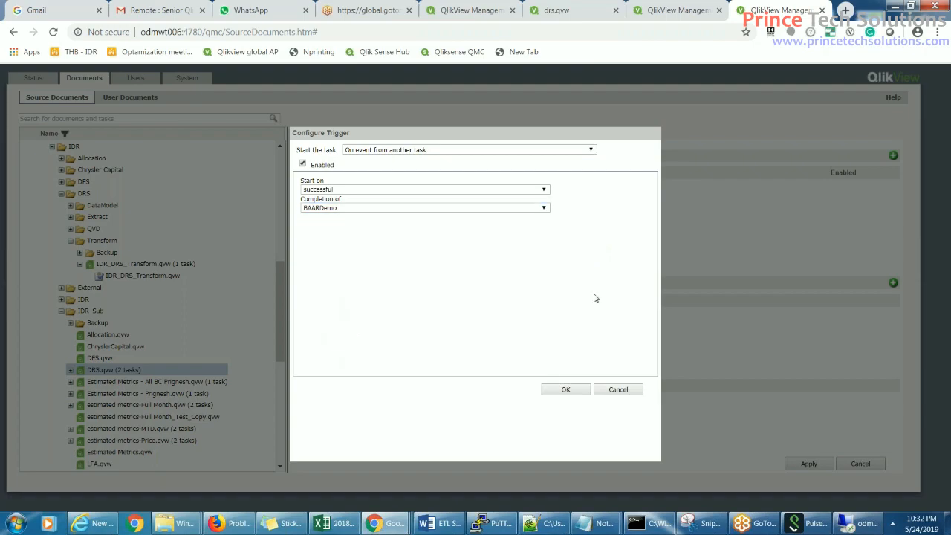